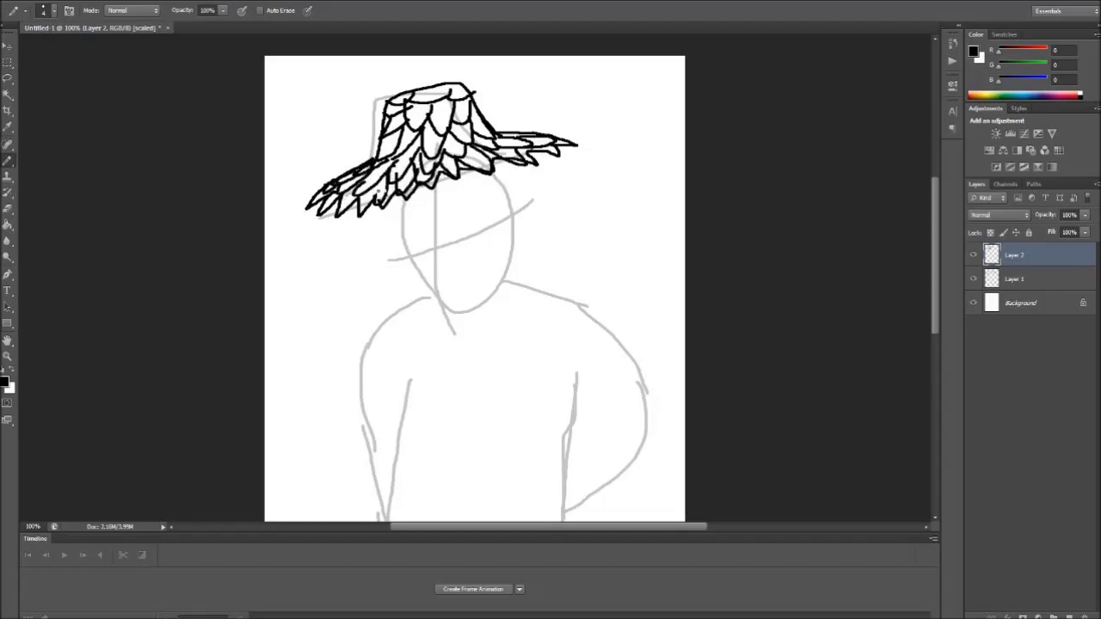
Step: Hide Layer 2 and ink the right side of the head and the pointed beak on Layer 1
left_click(973, 256)
left_click(1015, 278)
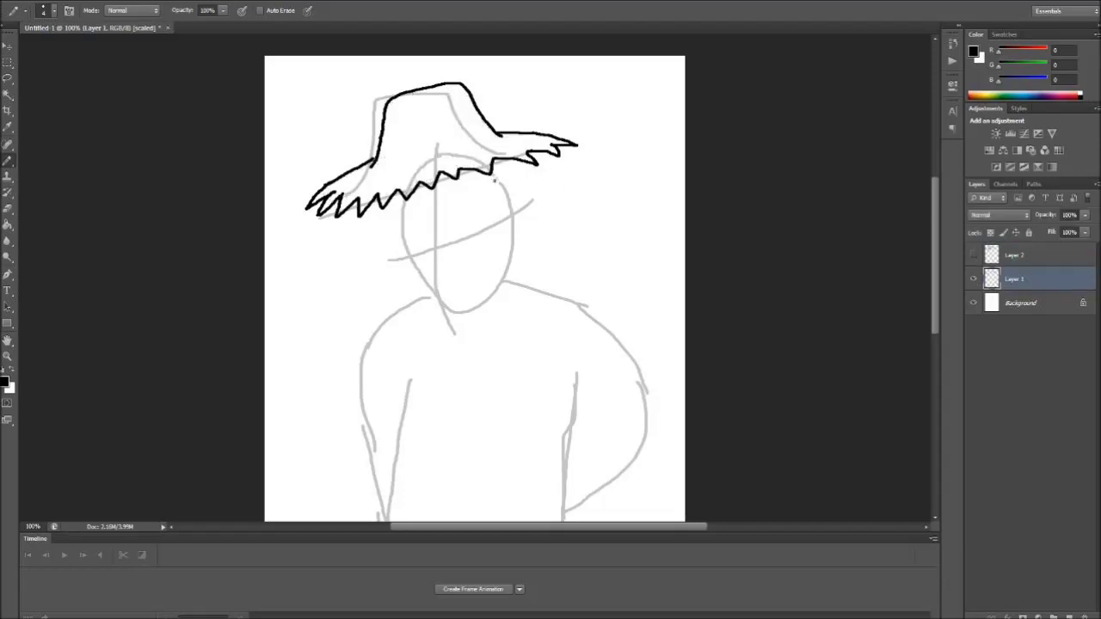
left_click_drag(492, 176, 488, 299)
mouse_move(425, 268)
left_mouse_down()
mouse_move(450, 334)
mouse_move(423, 267)
left_mouse_up()
key("e")
left_click_drag(509, 256, 488, 310)
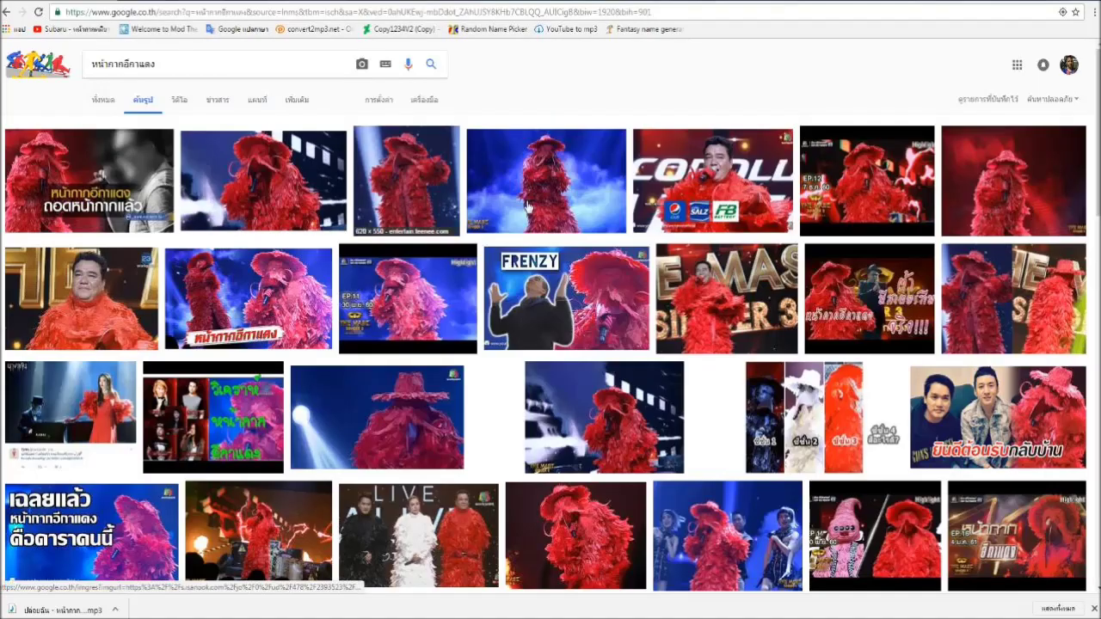
Step: Check the crow costume photos in the browser's image search and ink the face's left side and jagged lower feather edge on Layer 1
left_click(508, 208)
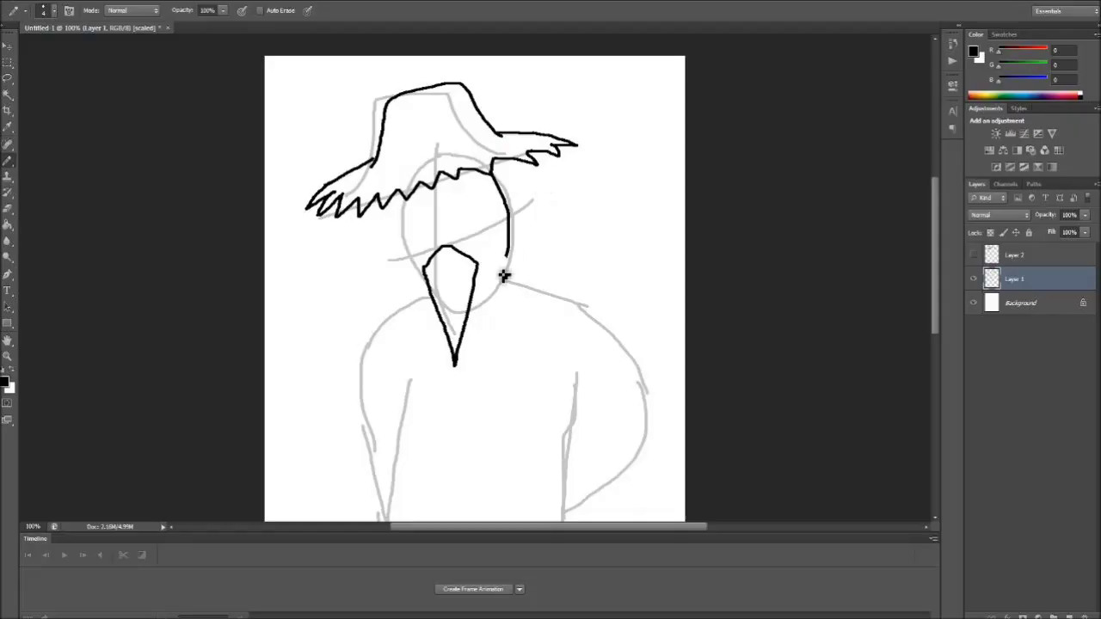
left_click_drag(511, 272, 478, 273)
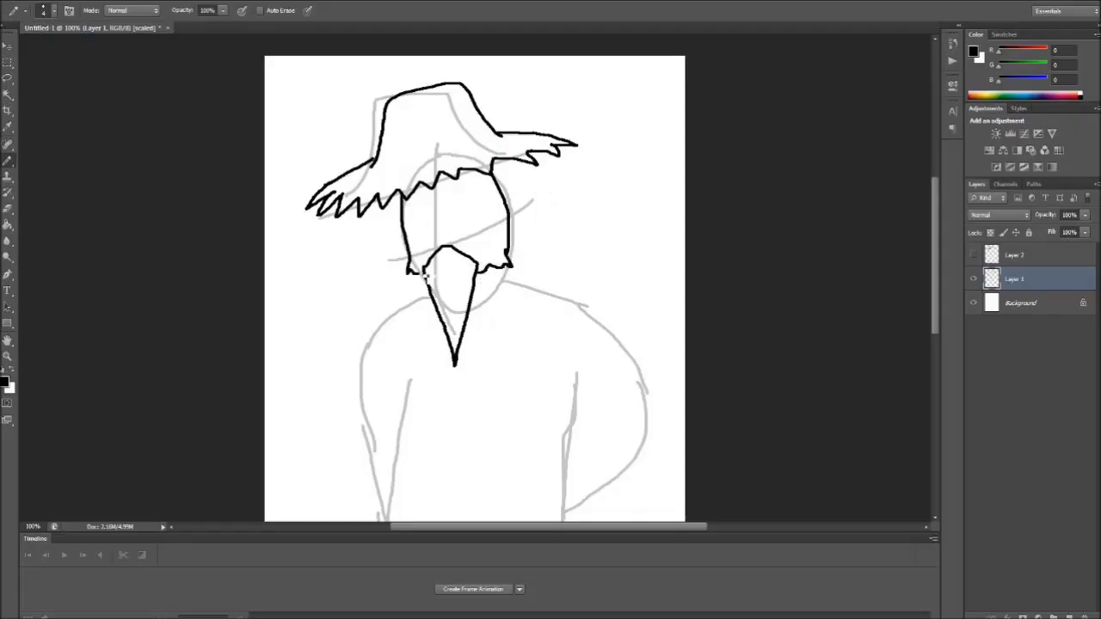
key("e")
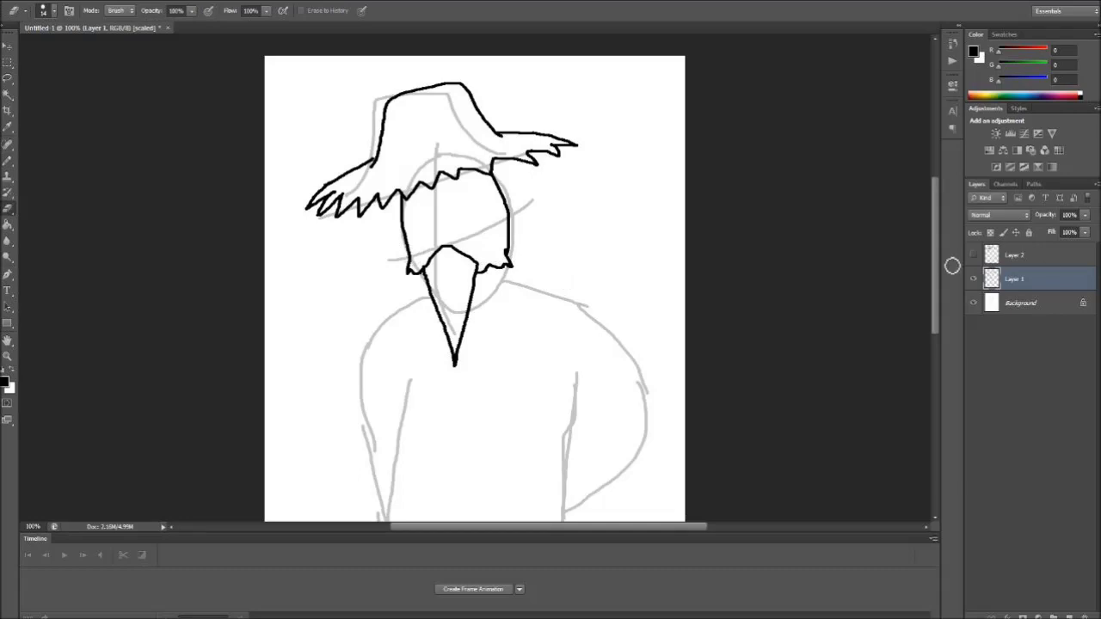
Step: Draw the long curved moustache on a new layer and two slanted eyes on Layer 1
key("b")
left_click(1069, 616)
mouse_move(443, 231)
left_mouse_down()
mouse_move(350, 268)
mouse_move(385, 276)
mouse_move(454, 245)
mouse_move(513, 262)
left_mouse_up()
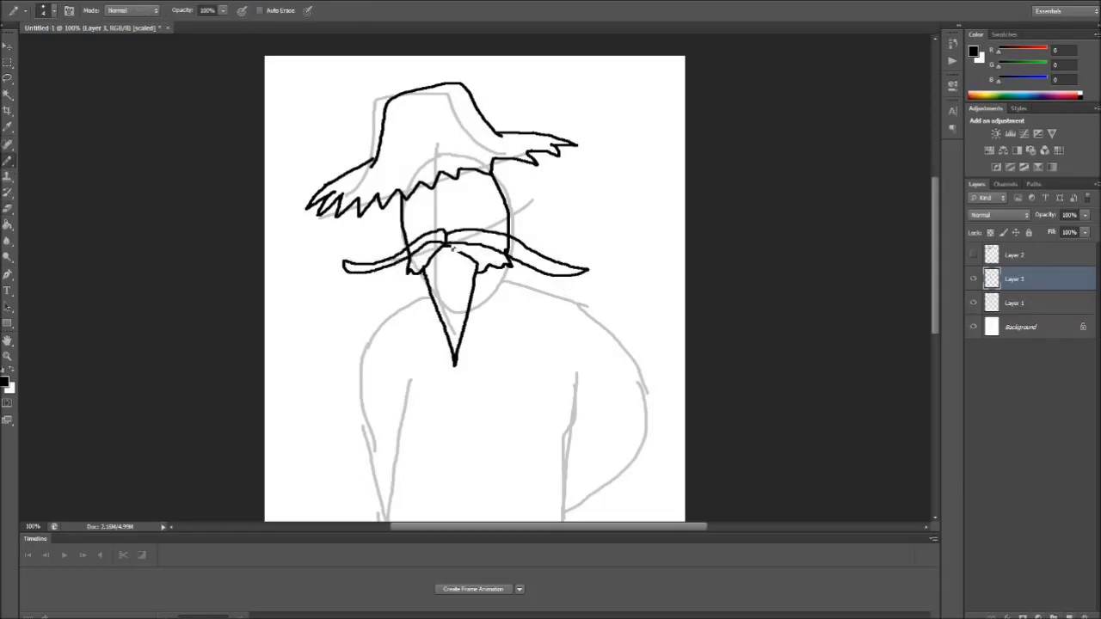
key("alt+bracketleft")
left_click_drag(481, 198, 418, 209)
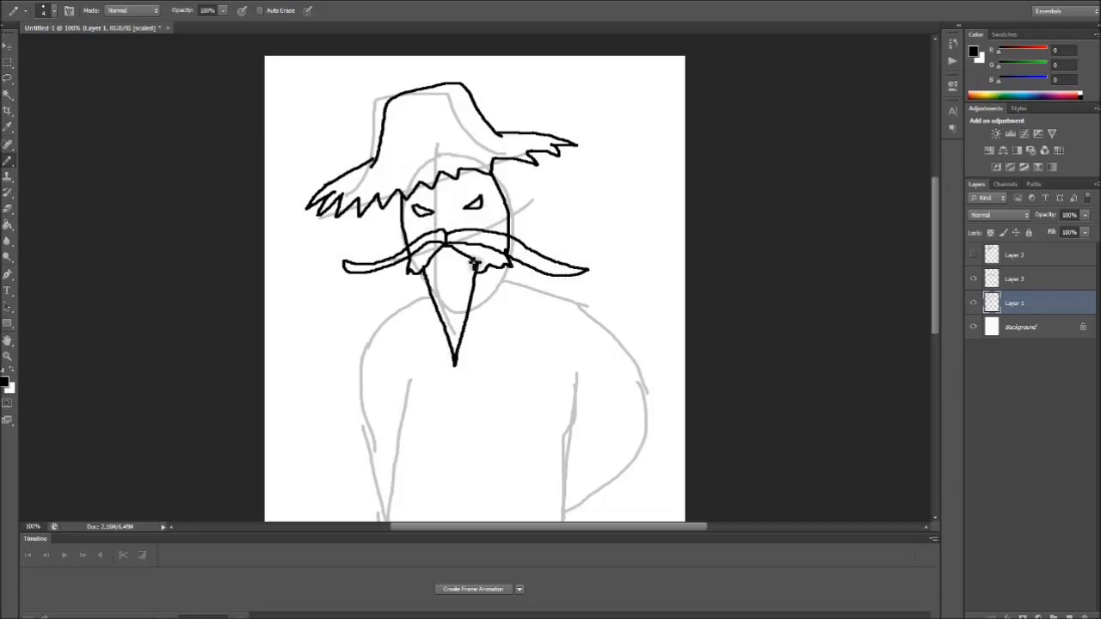
Step: Ink the ragged outlines of both shoulders and arms and the sides of the lower body on Layer 1
mouse_move(568, 314)
left_mouse_down()
mouse_move(658, 438)
mouse_move(606, 506)
mouse_move(572, 387)
left_mouse_up()
scroll(572, 387, "down", 3)
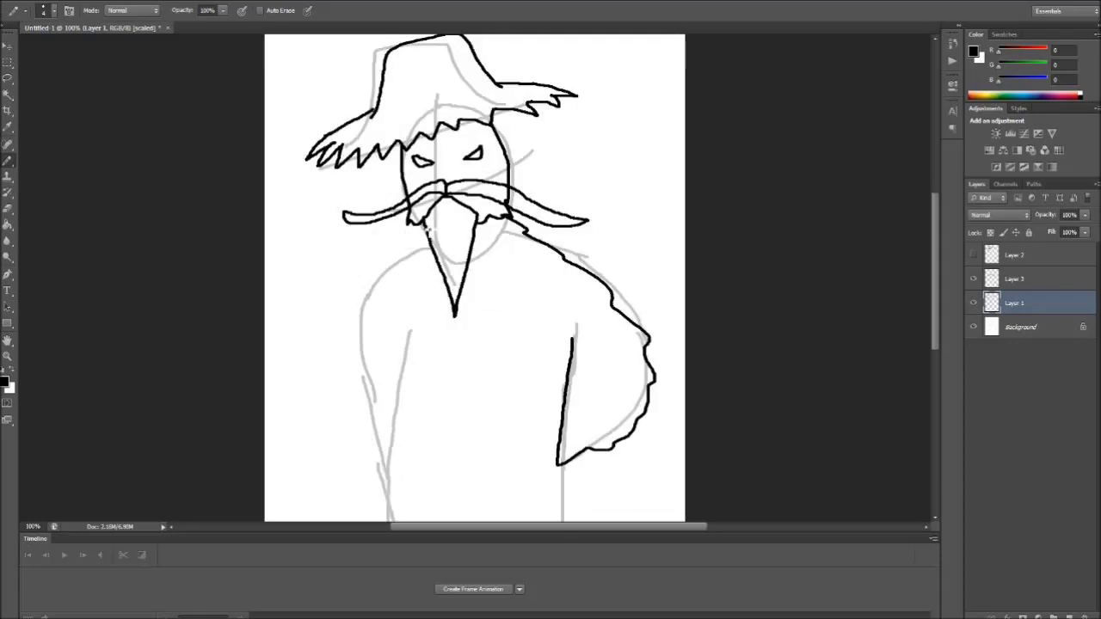
mouse_move(430, 225)
left_mouse_down()
mouse_move(366, 306)
mouse_move(365, 440)
left_mouse_up()
left_click_drag(388, 482, 413, 330)
scroll(482, 335, "down", 4)
left_click_drag(559, 336, 571, 459)
left_click_drag(382, 347, 375, 460)
Step: Show Layer 2 and draw small feather scallops beside the beak and wavy feather bands across the face on it
scroll(469, 353, "up", 5)
scroll(468, 344, "up", 1)
left_click(972, 255)
left_click(1042, 255)
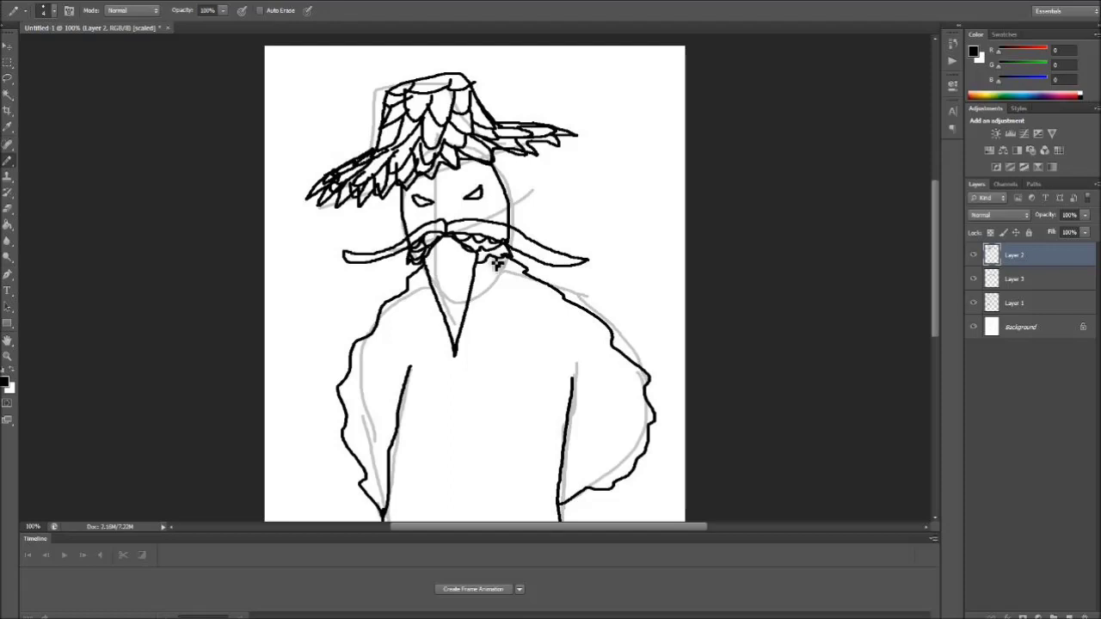
left_click_drag(498, 171, 410, 191)
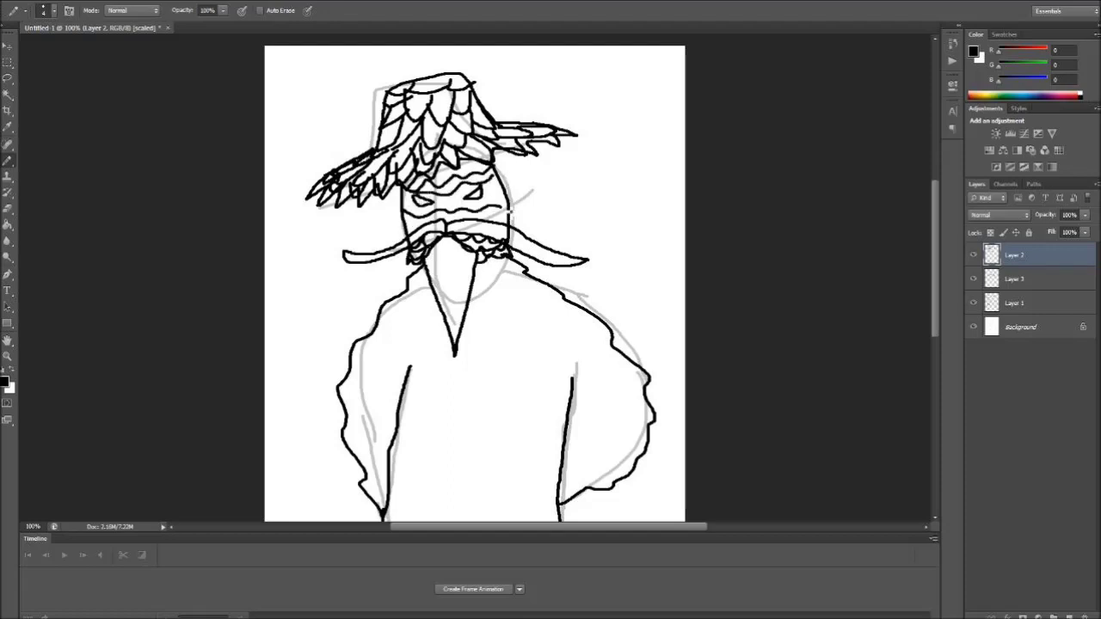
Step: Draw overlapping feathers over both arms, the shoulders and the upper chest on Layer 2
scroll(473, 211, "down", 3)
mouse_move(430, 225)
left_mouse_down()
mouse_move(397, 268)
mouse_move(390, 252)
mouse_move(399, 271)
mouse_move(373, 286)
mouse_move(345, 330)
mouse_move(369, 306)
mouse_move(346, 355)
mouse_move(355, 398)
left_mouse_up()
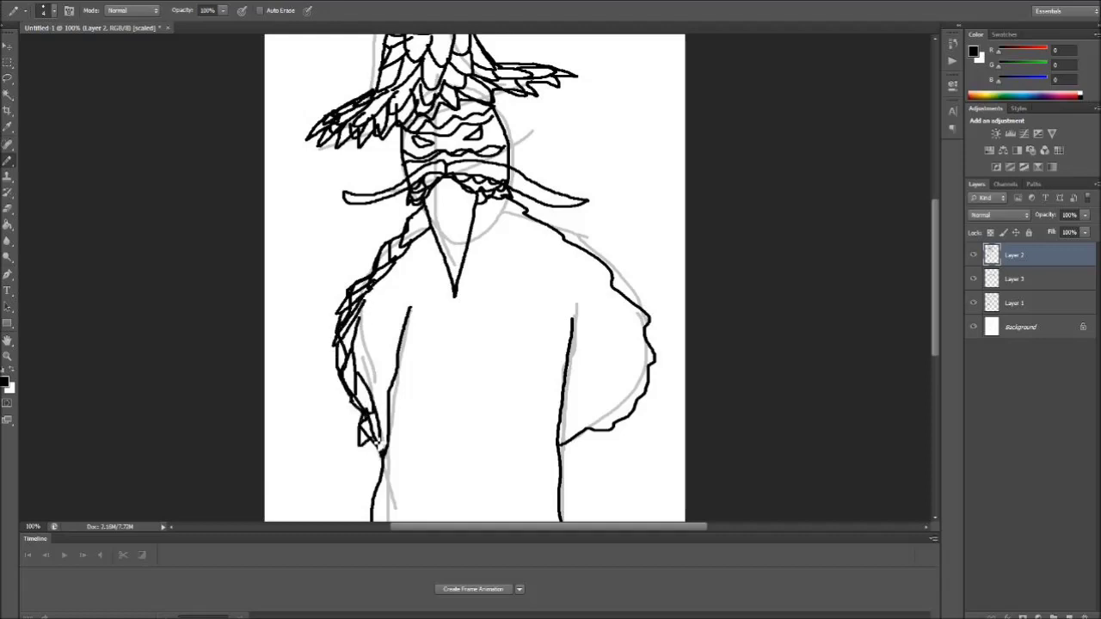
mouse_move(392, 395)
left_mouse_down()
mouse_move(369, 319)
mouse_move(368, 368)
left_mouse_up()
left_click_drag(400, 327, 387, 391)
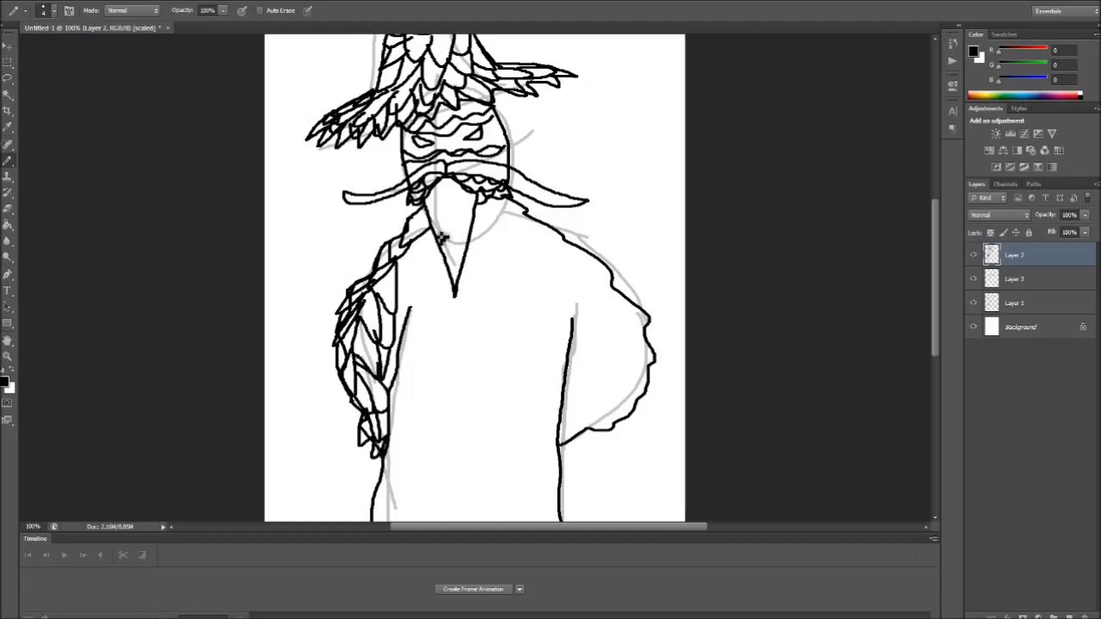
mouse_move(516, 230)
left_mouse_down()
mouse_move(548, 245)
mouse_move(547, 261)
mouse_move(634, 292)
mouse_move(623, 280)
mouse_move(645, 317)
mouse_move(657, 368)
mouse_move(635, 352)
mouse_move(576, 460)
mouse_move(574, 426)
mouse_move(619, 358)
mouse_move(627, 321)
mouse_move(581, 398)
mouse_move(621, 300)
left_mouse_up()
Step: Lower the opacity of Layer 2 to 8%
double_click(980, 258)
left_click_drag(951, 182, 893, 182)
left_click(997, 142)
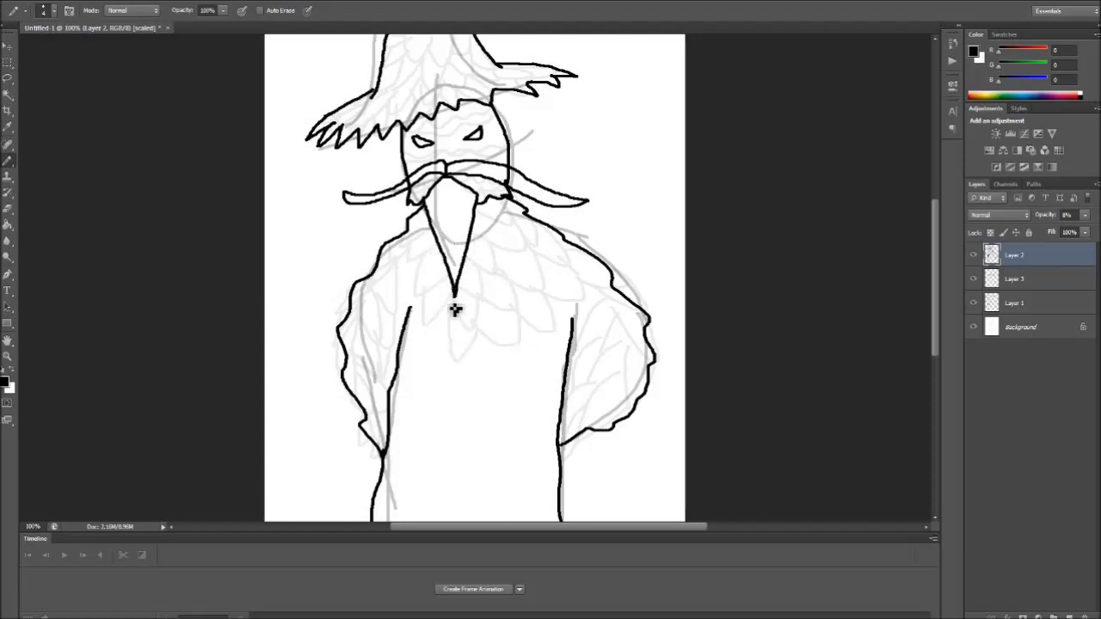
Step: Continue the faint overlapping feather pattern on Layer 2 down the torso to the canvas's lower edge
scroll(435, 349, "down", 1)
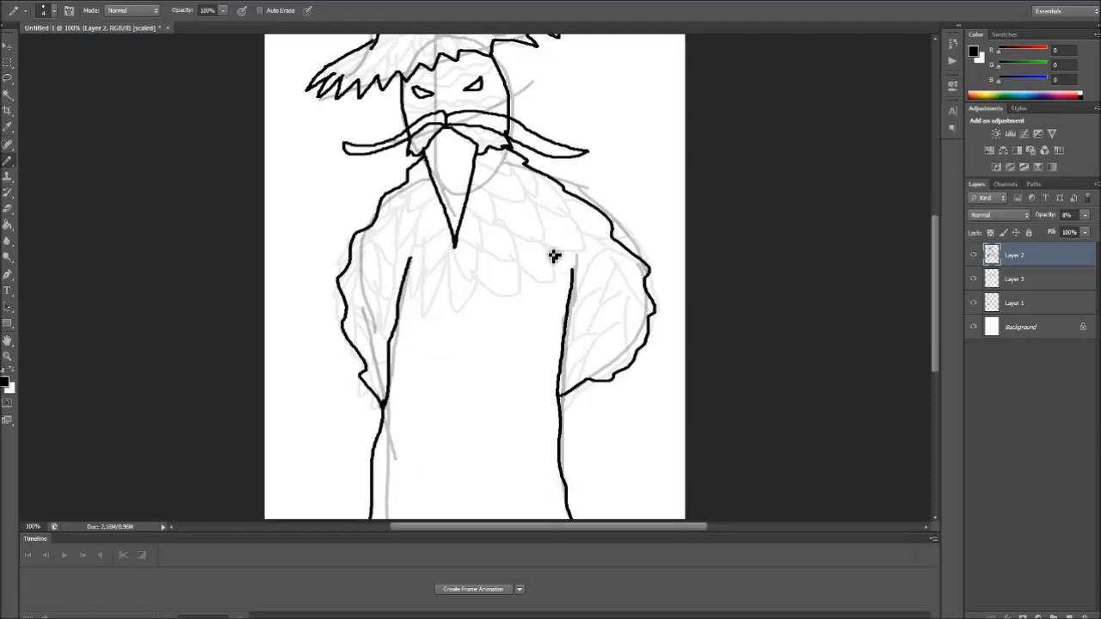
scroll(556, 361, "down", 1)
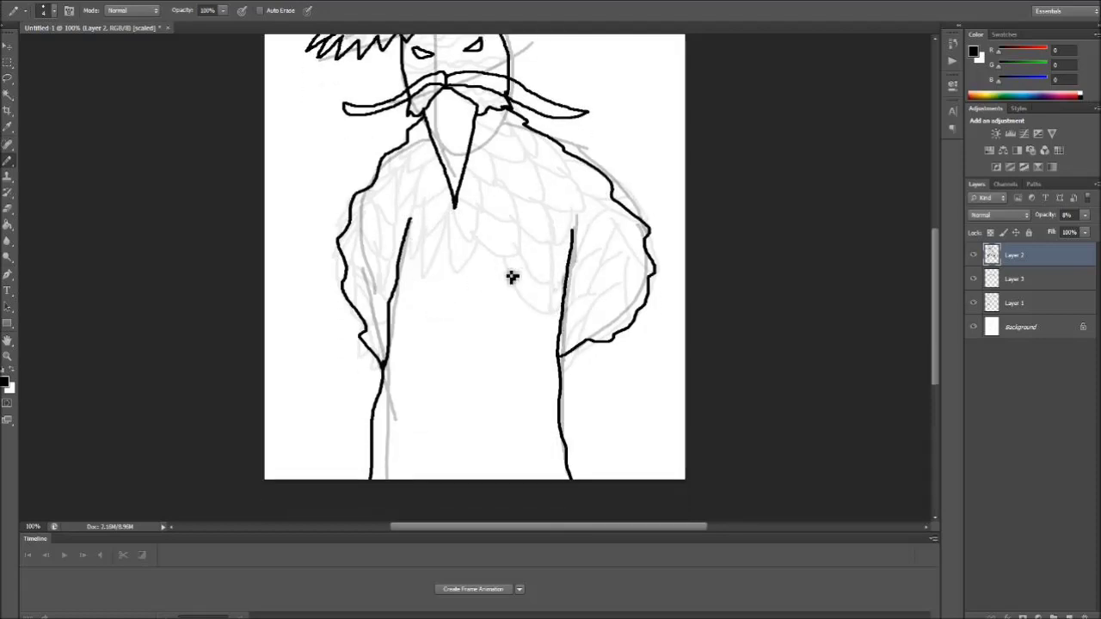
scroll(401, 258, "down", 1)
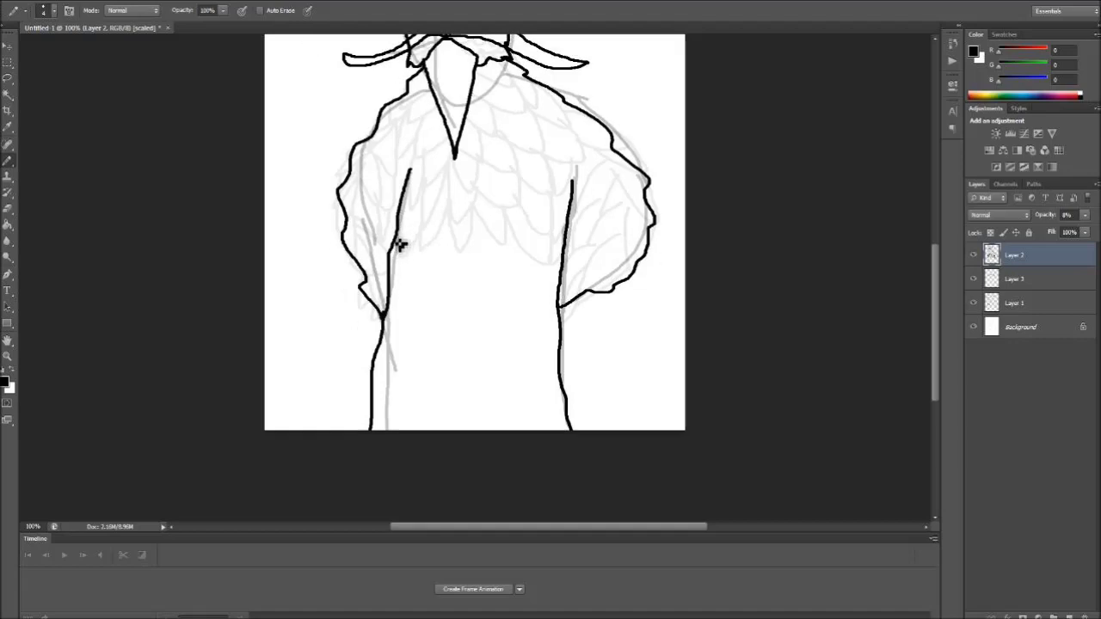
mouse_move(480, 233)
left_mouse_down()
mouse_move(539, 268)
mouse_move(560, 325)
mouse_move(430, 305)
mouse_move(397, 311)
left_mouse_up()
mouse_move(382, 369)
left_mouse_down()
mouse_move(396, 375)
mouse_move(379, 434)
left_mouse_up()
mouse_move(396, 349)
left_mouse_down()
mouse_move(441, 335)
mouse_move(468, 332)
mouse_move(564, 364)
mouse_move(550, 385)
mouse_move(573, 391)
mouse_move(577, 418)
left_mouse_up()
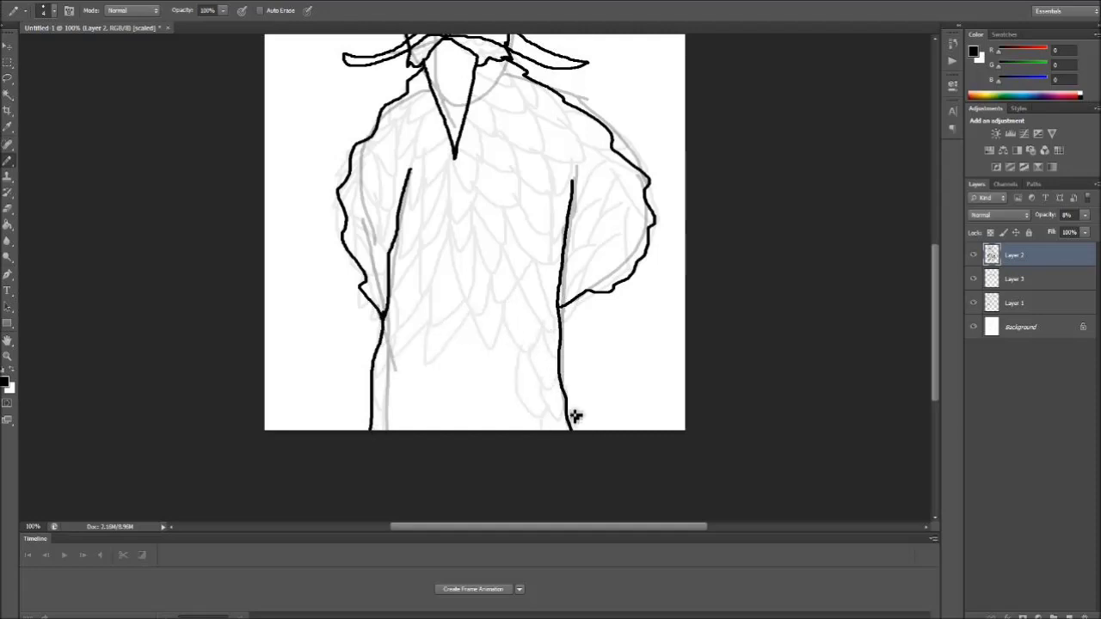
mouse_move(444, 351)
left_mouse_down()
mouse_move(509, 398)
mouse_move(483, 412)
mouse_move(413, 354)
left_mouse_up()
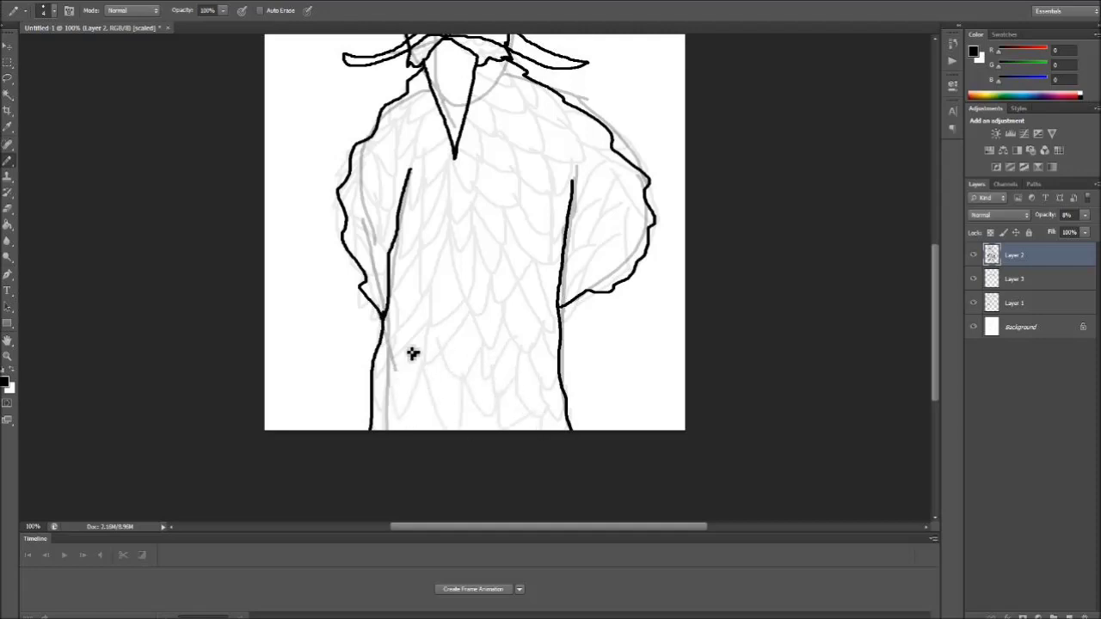
scroll(413, 353, "up", 5)
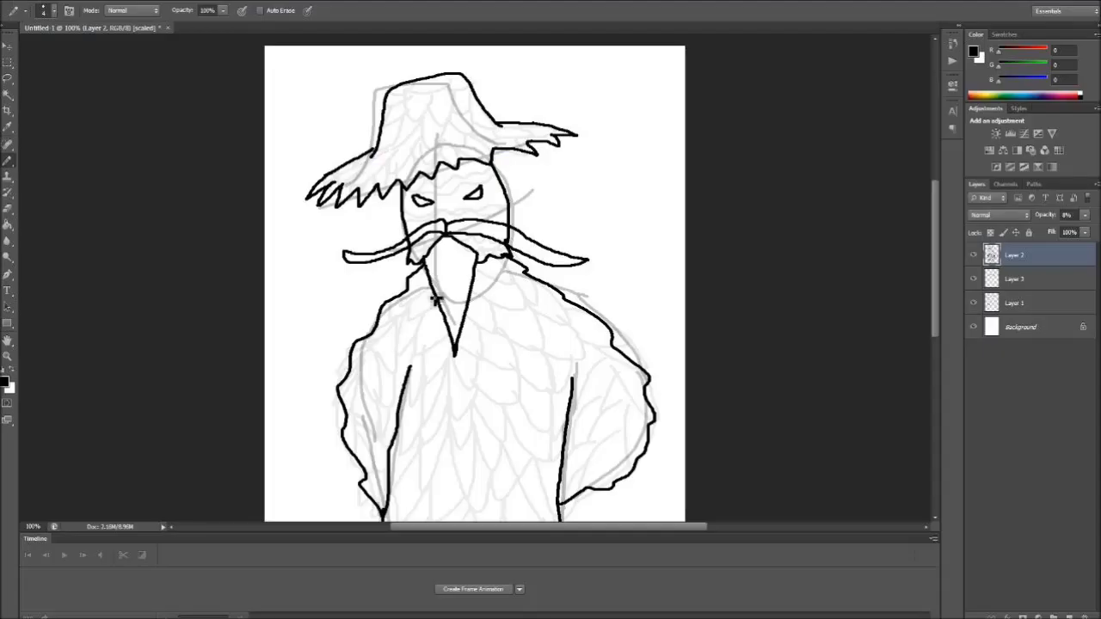
Step: Erase the upper edge of the moustache's right half on Layer 3 and redraw it as a flatter line
double_click(1015, 303)
left_click(1010, 279)
key("e")
left_click(7, 161)
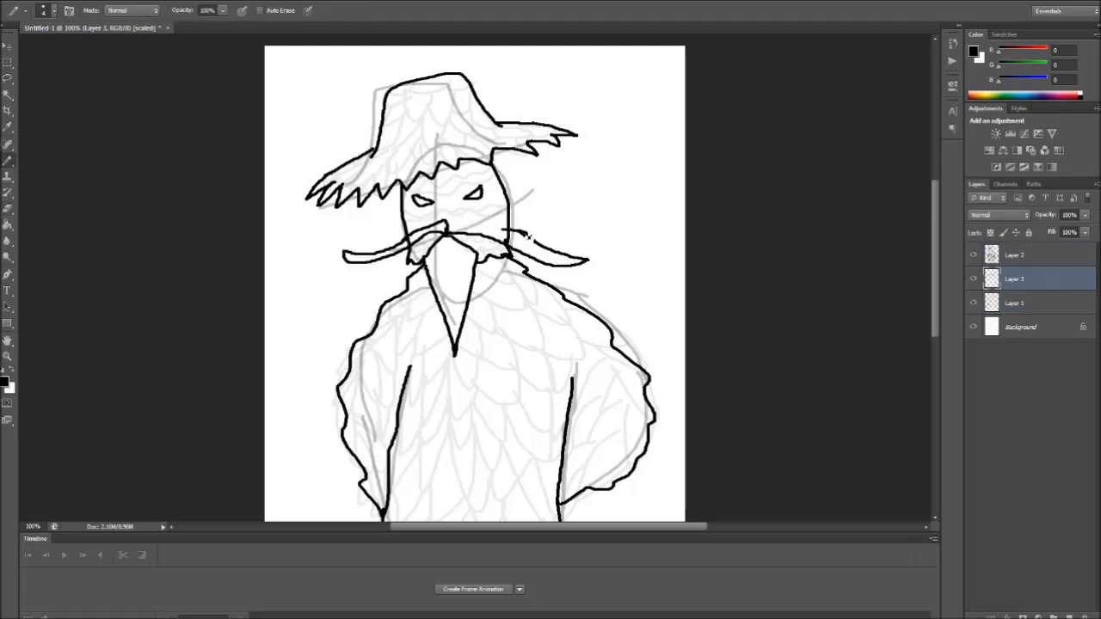
left_click_drag(509, 226, 449, 227)
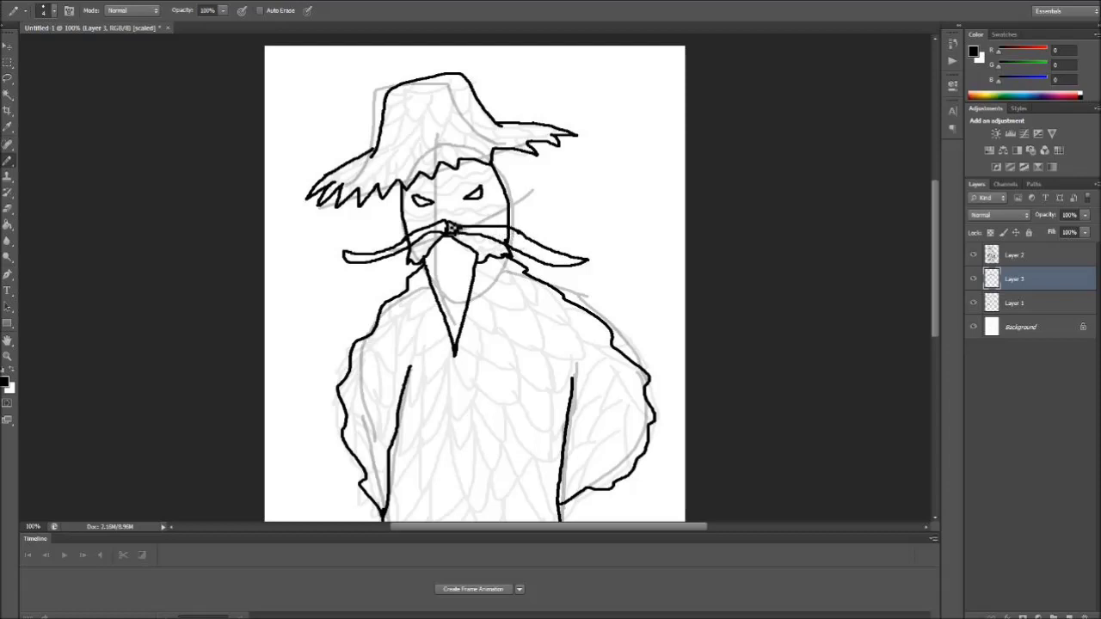
Step: Select the hat's interior on Layer 1 with the Magic Wand and brush a curved brim line across it on a new layer
scroll(450, 233, "up", 2)
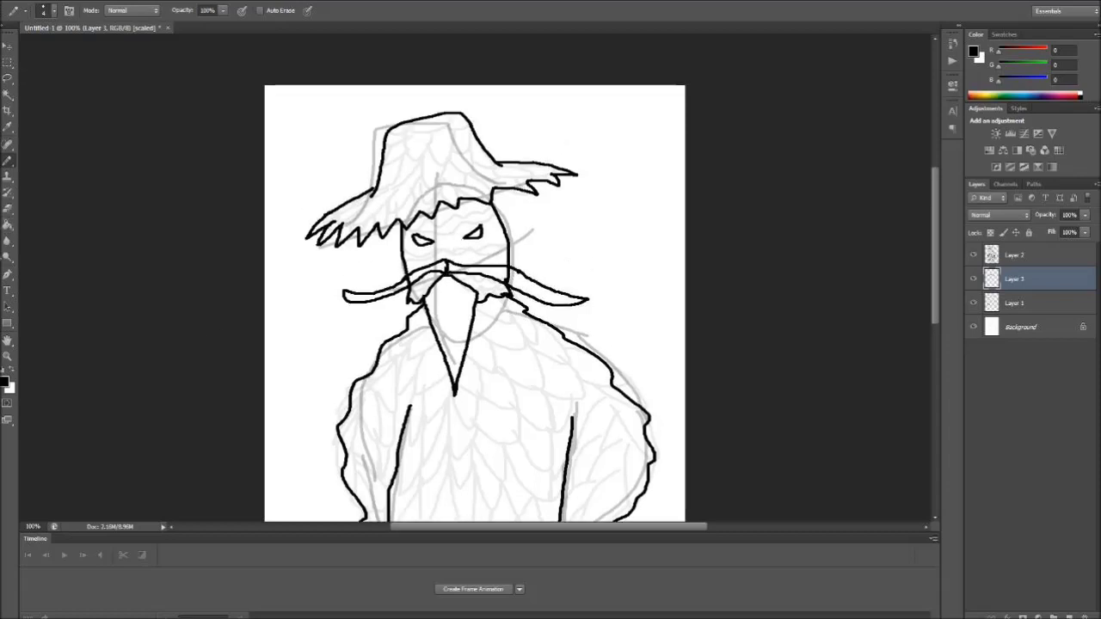
left_click(1047, 304)
key("w")
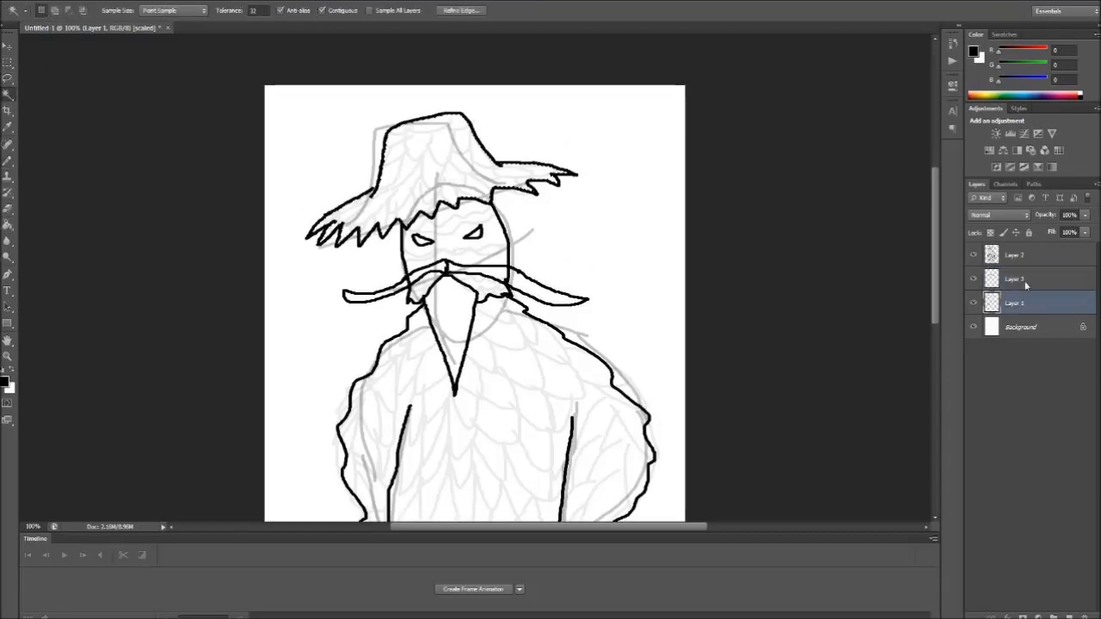
left_click(1015, 278)
left_click(8, 160)
left_click(60, 159)
right_click(1018, 279)
key("Escape")
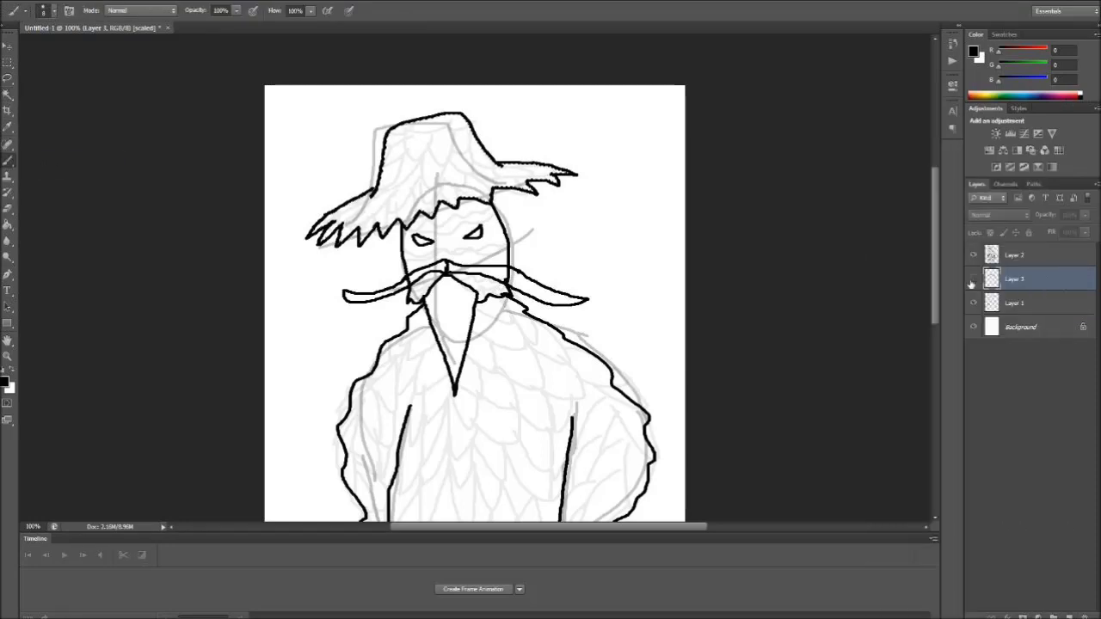
left_click(1066, 614)
left_click_drag(376, 186, 497, 161)
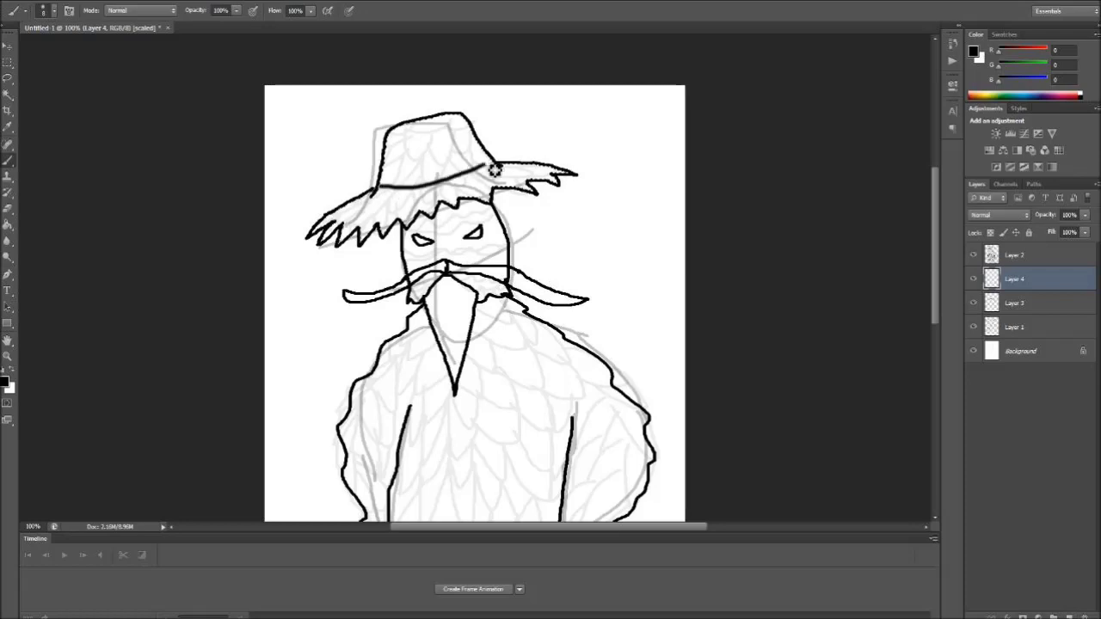
Step: Lower the opacity of Layer 4 to 44%
double_click(1045, 278)
left_click_drag(953, 183, 919, 183)
left_click(1058, 143)
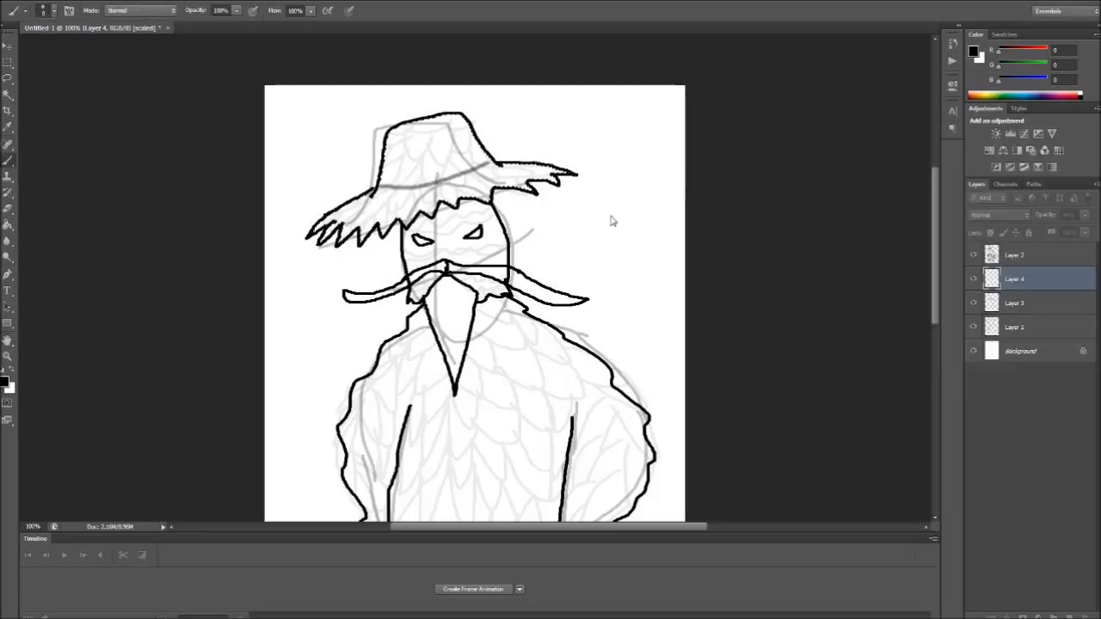
Step: Brush short curved feather strokes over the hat's crown and brim on Layer 4
left_click_drag(392, 140, 411, 136)
left_click_drag(417, 140, 443, 137)
mouse_move(458, 137)
left_mouse_down()
mouse_move(472, 138)
mouse_move(458, 159)
left_mouse_up()
left_click_drag(447, 160, 396, 167)
left_click_drag(352, 208, 492, 181)
left_click_drag(505, 171, 523, 174)
Step: Select the face area on Layer 1 with the Magic Wand and brush feather strokes around the eyes on Layer 4
key("w")
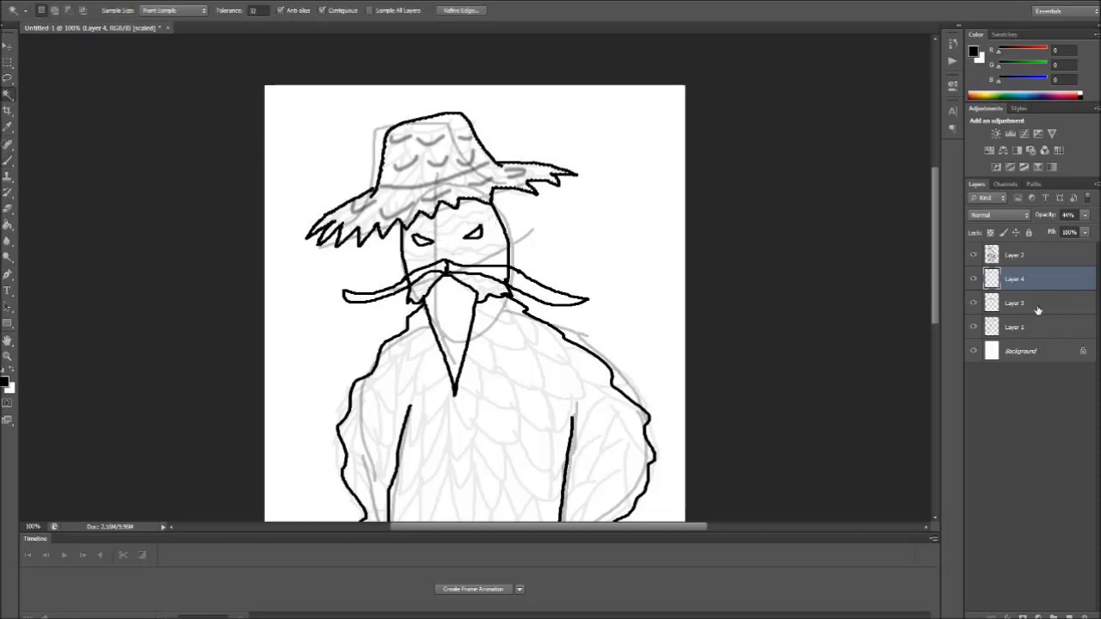
left_click(1037, 326)
left_click(1036, 279)
key("b")
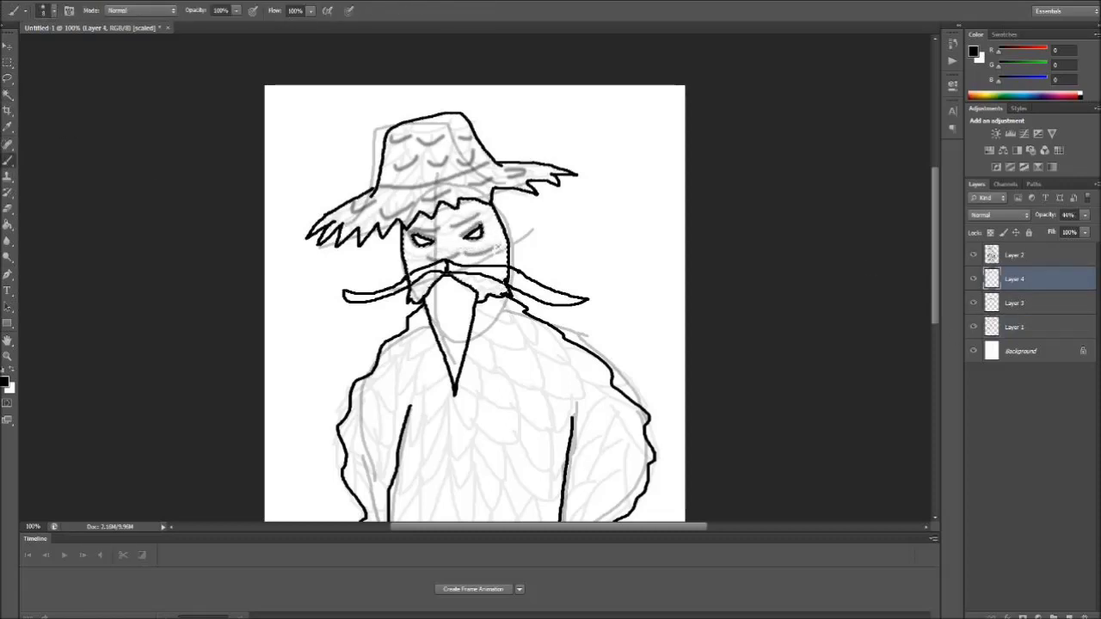
Step: Select the body area on Layer 1 with the Magic Wand and brush feather strokes over both shoulders and arms on Layer 4
key("w")
left_click(1046, 323)
left_click(568, 376)
left_click(1036, 278)
scroll(309, 215, "down", 2)
key("b")
mouse_move(398, 275)
left_mouse_down()
mouse_move(369, 327)
mouse_move(369, 381)
mouse_move(393, 440)
left_mouse_up()
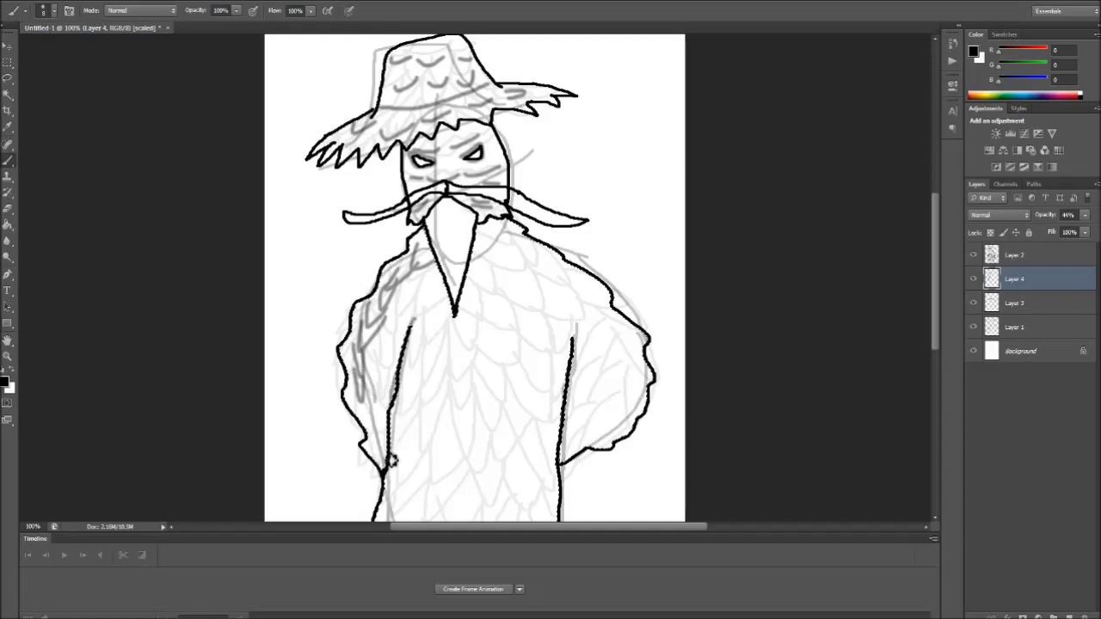
mouse_move(482, 234)
left_mouse_down()
mouse_move(531, 246)
mouse_move(619, 334)
mouse_move(633, 365)
left_mouse_up()
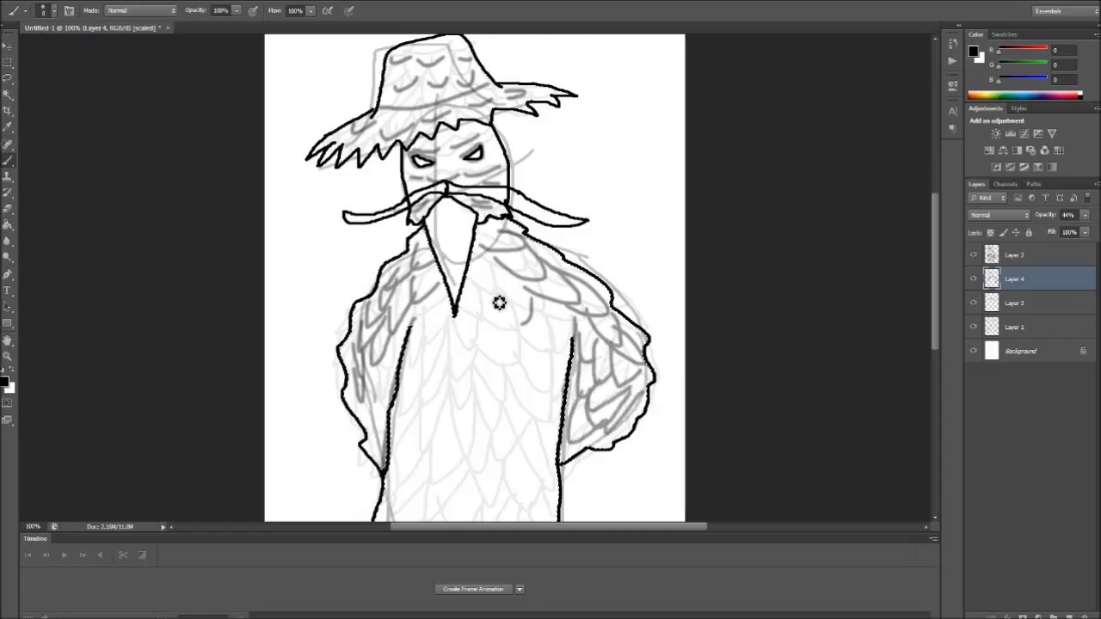
Step: Brush rows of overlapping feather tips down the chest and lower torso on Layer 4
left_click_drag(465, 379, 560, 331)
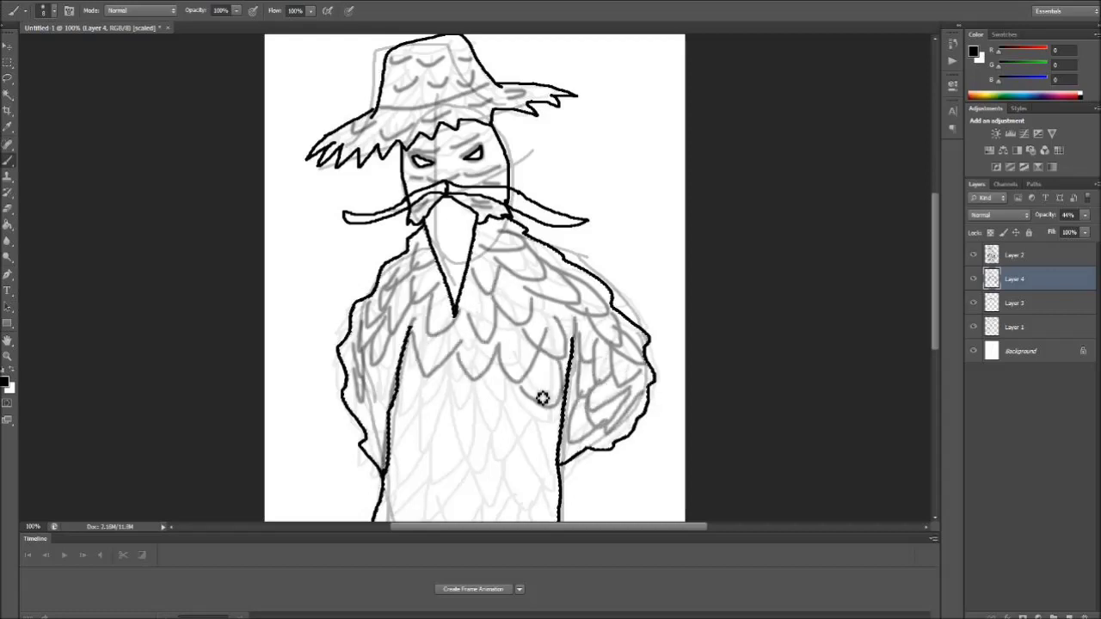
left_click_drag(542, 397, 470, 395)
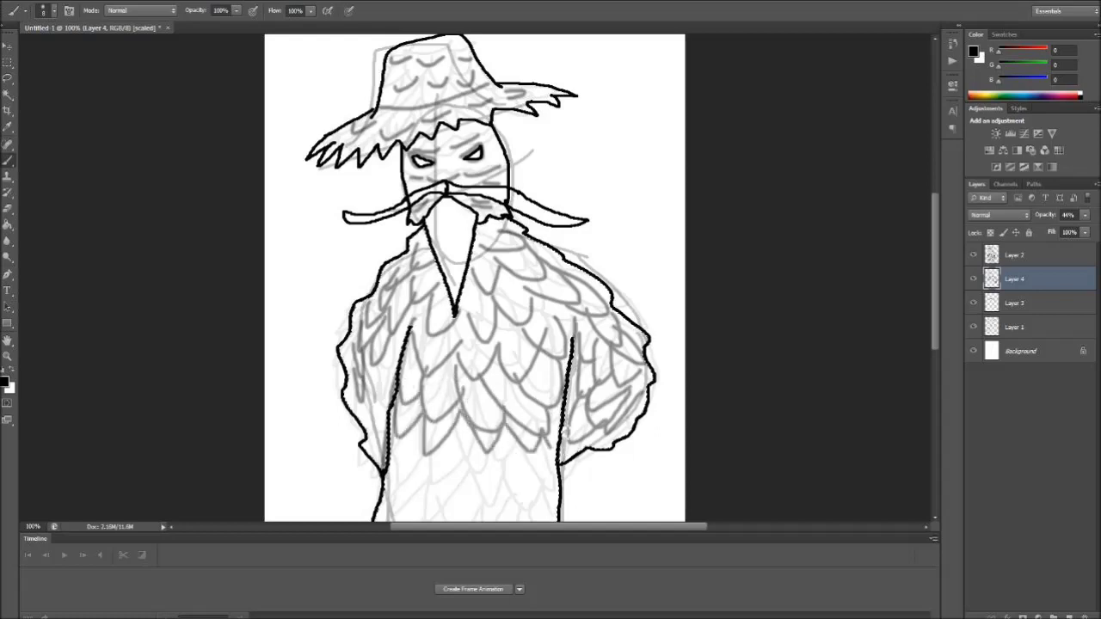
scroll(492, 321, "down", 5)
mouse_move(390, 326)
left_mouse_down()
mouse_move(559, 366)
mouse_move(507, 448)
mouse_move(407, 375)
mouse_move(386, 413)
mouse_move(393, 441)
mouse_move(413, 417)
mouse_move(447, 462)
mouse_move(553, 445)
mouse_move(553, 392)
left_mouse_up()
Step: Reduce the opacity of Layer 4 to 37%
scroll(553, 391, "up", 6)
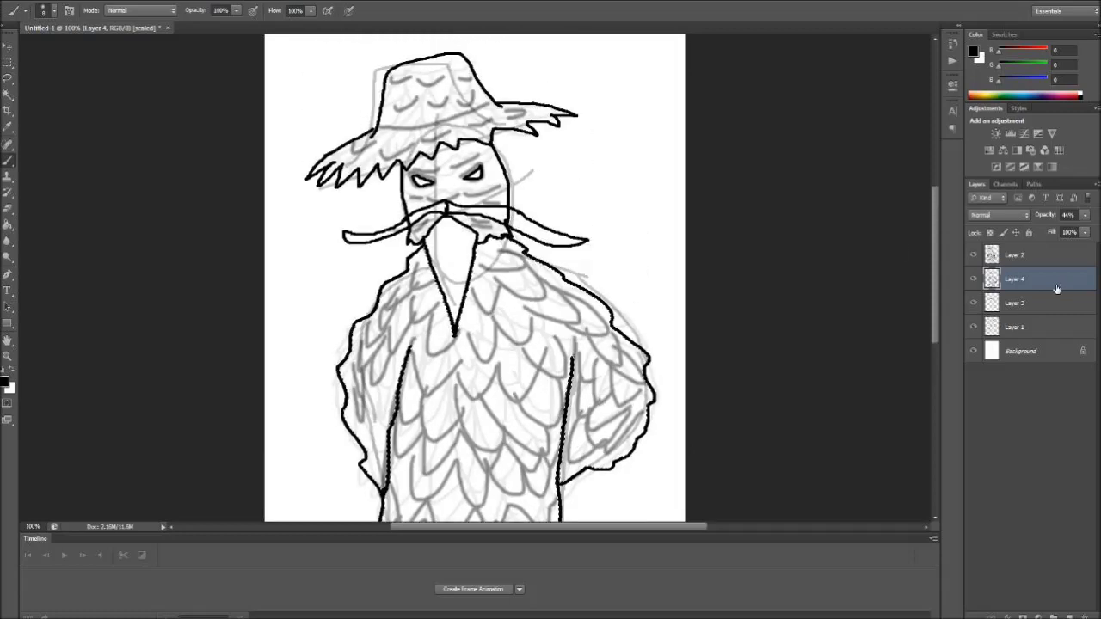
double_click(1057, 284)
left_click_drag(918, 181, 912, 182)
left_click(1058, 143)
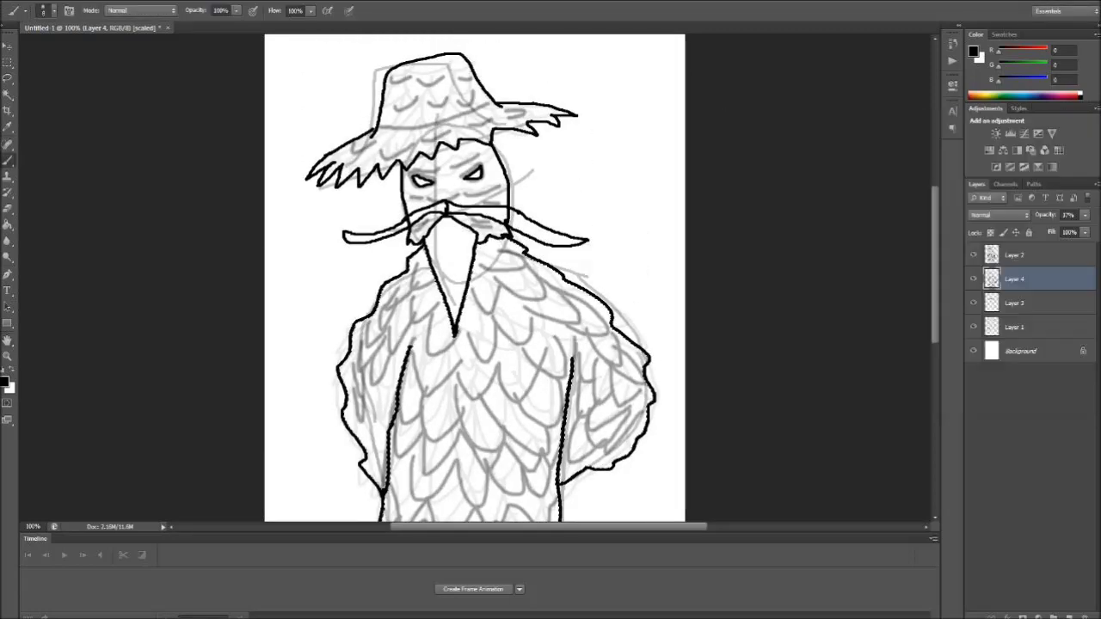
Step: Select the beak area on Layer 1 with the Magic Wand and set up a 32 px brush for shading on Layer 4
left_click(7, 96)
left_click(1021, 332)
left_click(1018, 280)
left_click(8, 161)
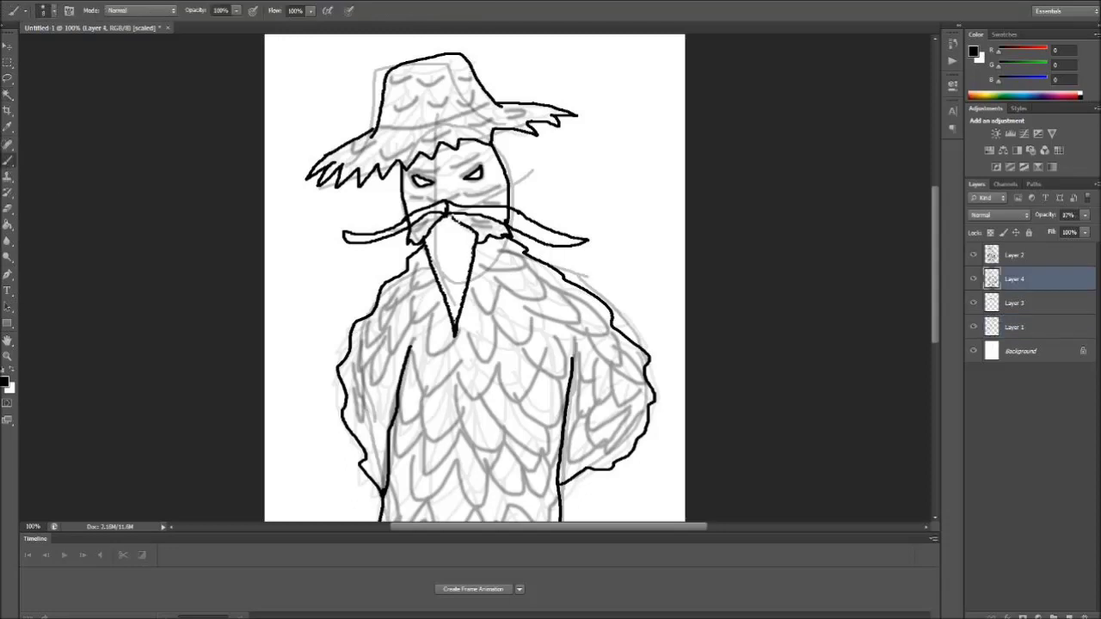
right_click(568, 244)
key("Escape")
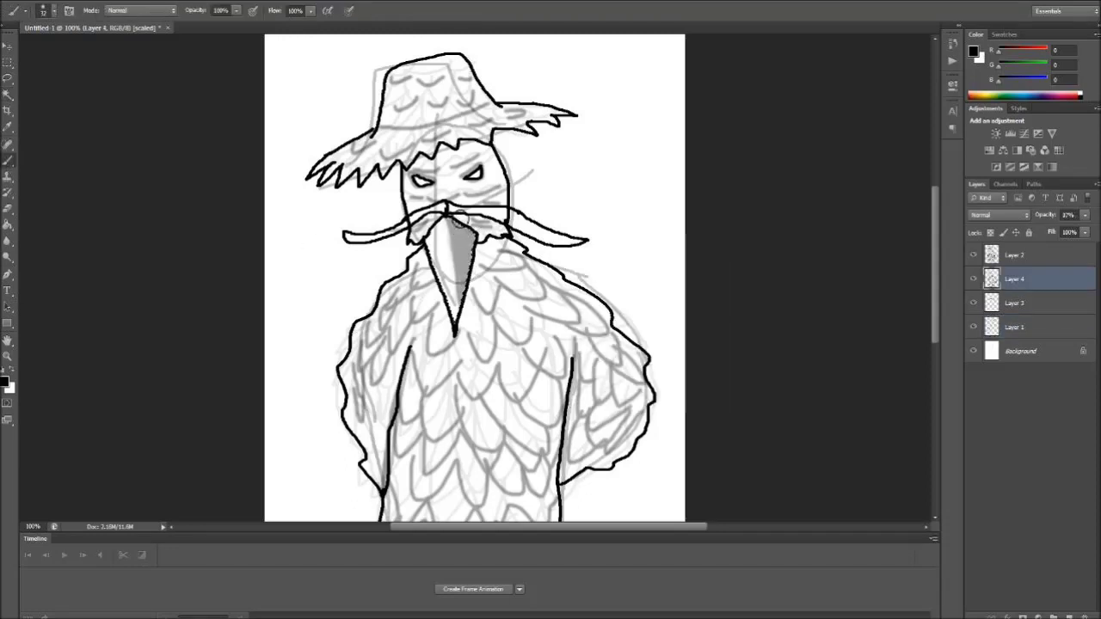
Step: Undo the flat beak shading and brush a soft dark shadow down the beak's left half on Layer 4
key("ctrl+alt+z")
key("ctrl+alt+z")
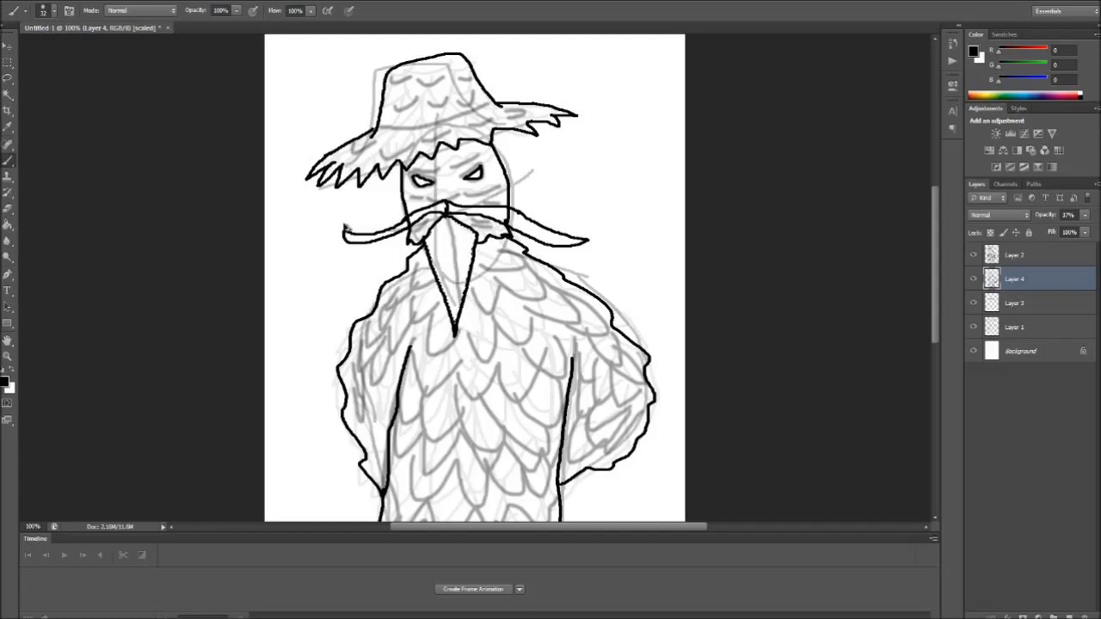
left_click(1047, 289)
left_click(973, 279)
left_click(974, 278)
left_click_drag(440, 213, 443, 251)
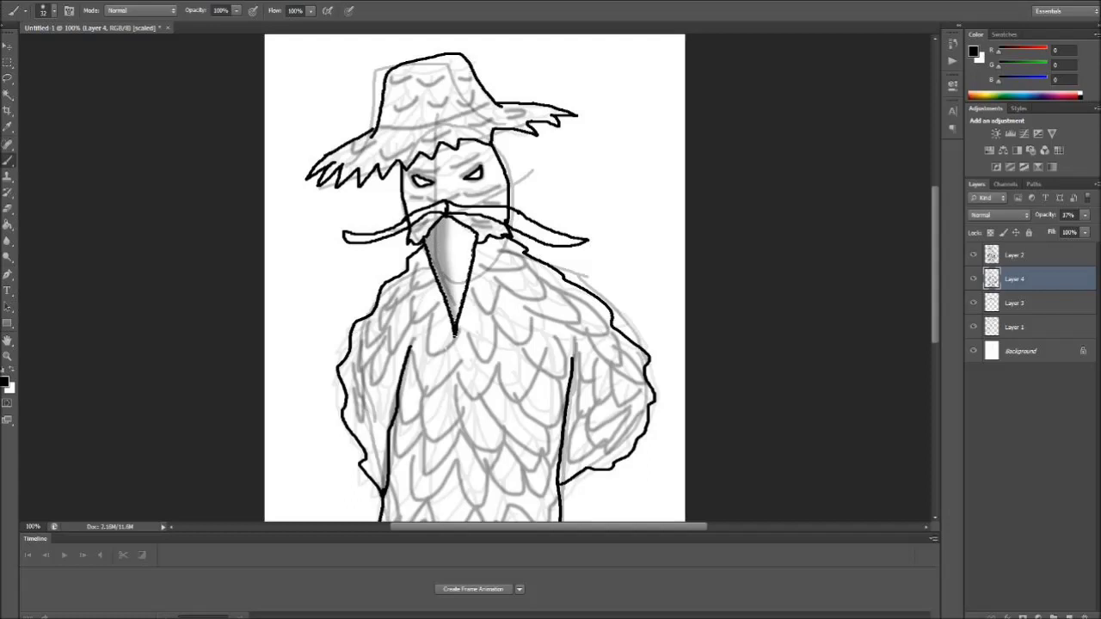
Step: Clear the beak selection and fill both moustache halves on Layer 3 with pale pink (RGB 240, 186, 186)
left_click(7, 94)
right_click(327, 241)
left_click(363, 428)
left_click(1024, 303)
key("g")
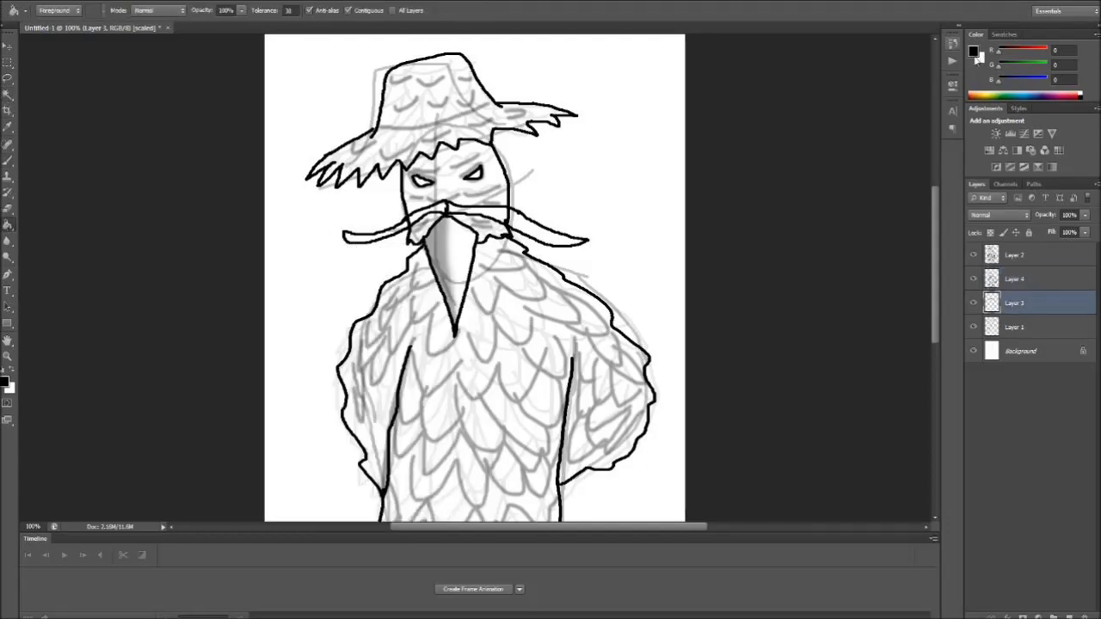
left_click(973, 50)
left_click(600, 182)
key("Return")
left_click(551, 238)
left_click(368, 236)
scroll(657, 210, "up", 1)
scroll(656, 211, "up", 1)
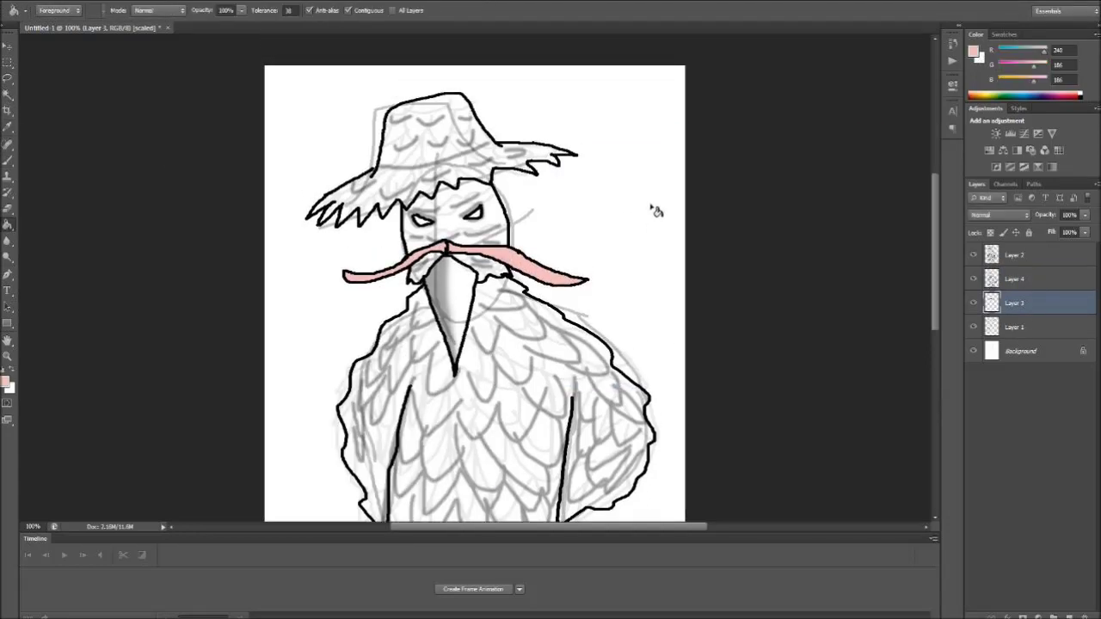
Step: Add Inner Shadow and Drop Shadow layer effects to the moustache on Layer 3
double_click(1032, 302)
left_click(763, 321)
left_click(772, 228)
left_click(1058, 143)
Step: Fill the face on Layer 1 with strong red (RGB 207, 15, 15) using the Paint Bucket
left_click(1027, 369)
left_click(973, 51)
left_click(705, 168)
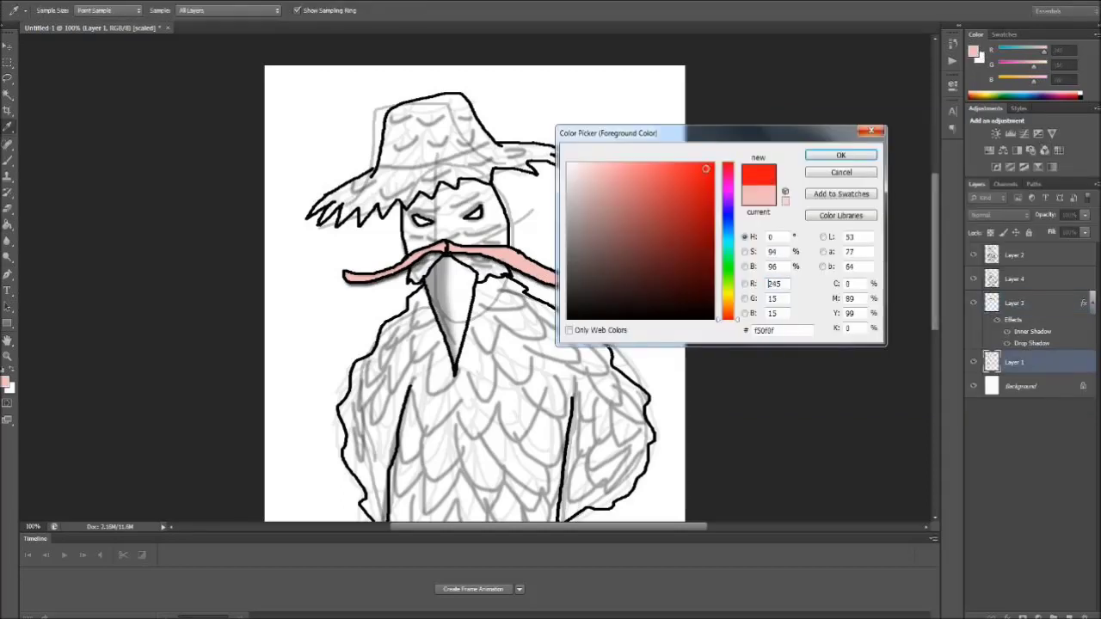
left_click(840, 154)
key("g")
left_click(499, 219)
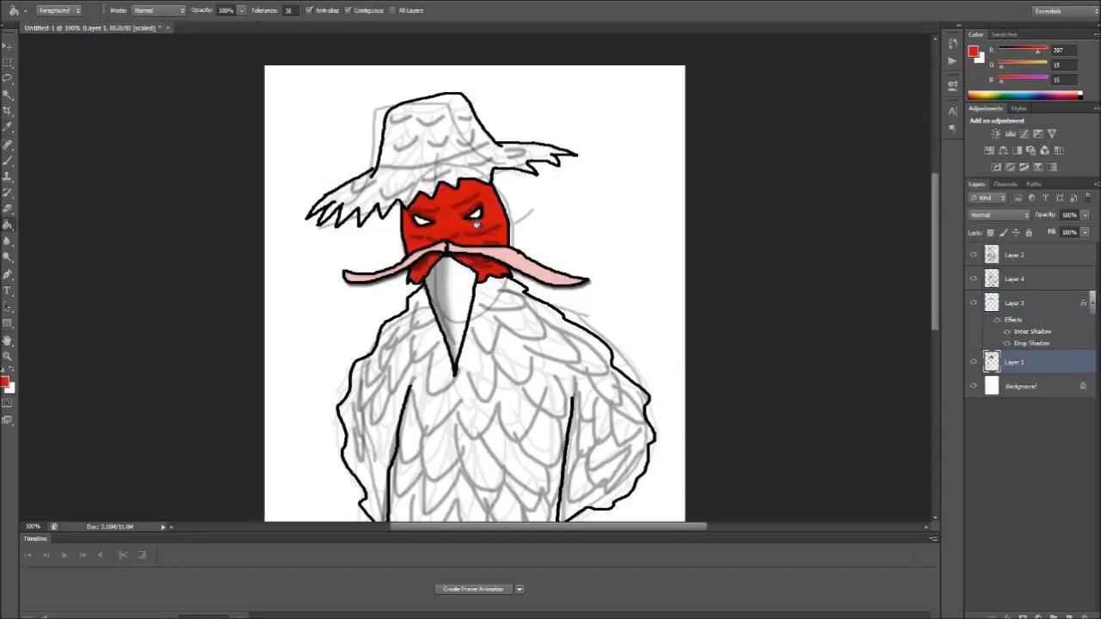
Step: Choose a slightly different bright red and fill the hat on Layer 1 with it
left_click(973, 52)
left_click(699, 196)
left_click(840, 155)
left_click(469, 155)
Step: Fill the eyes on Layer 1 with a muted dusty red
left_click(972, 53)
left_click(625, 210)
left_click(840, 155)
left_click(424, 225)
Step: Fill the beak on Layer 1 with dusty pink (#d09d9d)
left_click(973, 51)
left_click(602, 191)
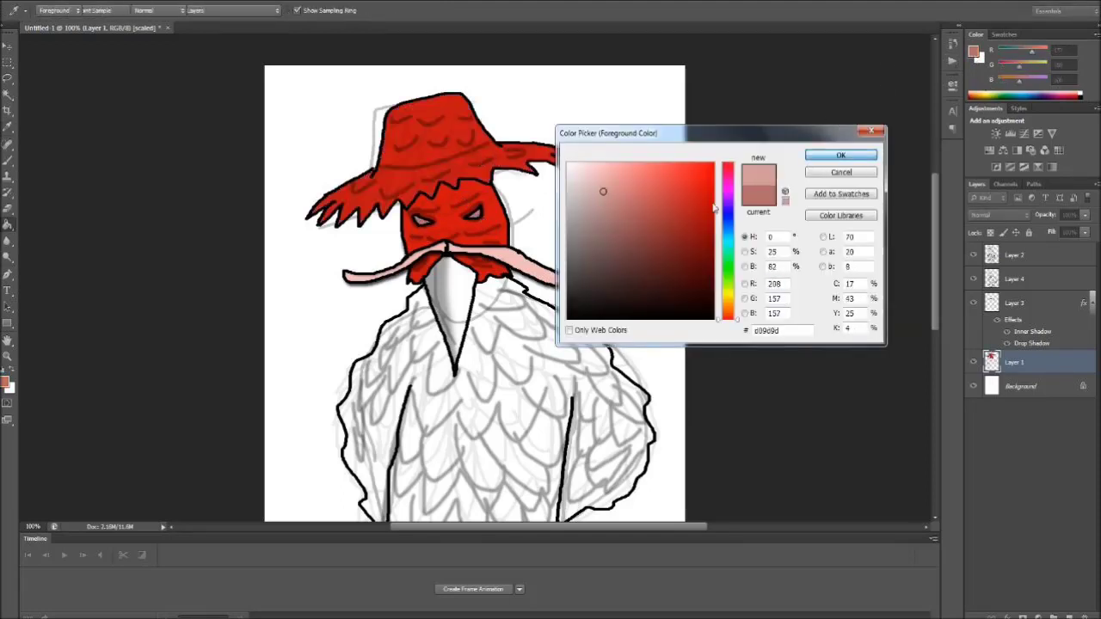
left_click(840, 154)
left_click(458, 292)
Step: Fill the torso and both arms on Layer 1 with lighter red (RGB 211, 36, 36)
scroll(459, 292, "down", 2)
left_click(972, 51)
left_click(689, 192)
left_click(841, 155)
scroll(563, 318, "down", 1)
left_click(562, 318)
scroll(563, 318, "down", 2)
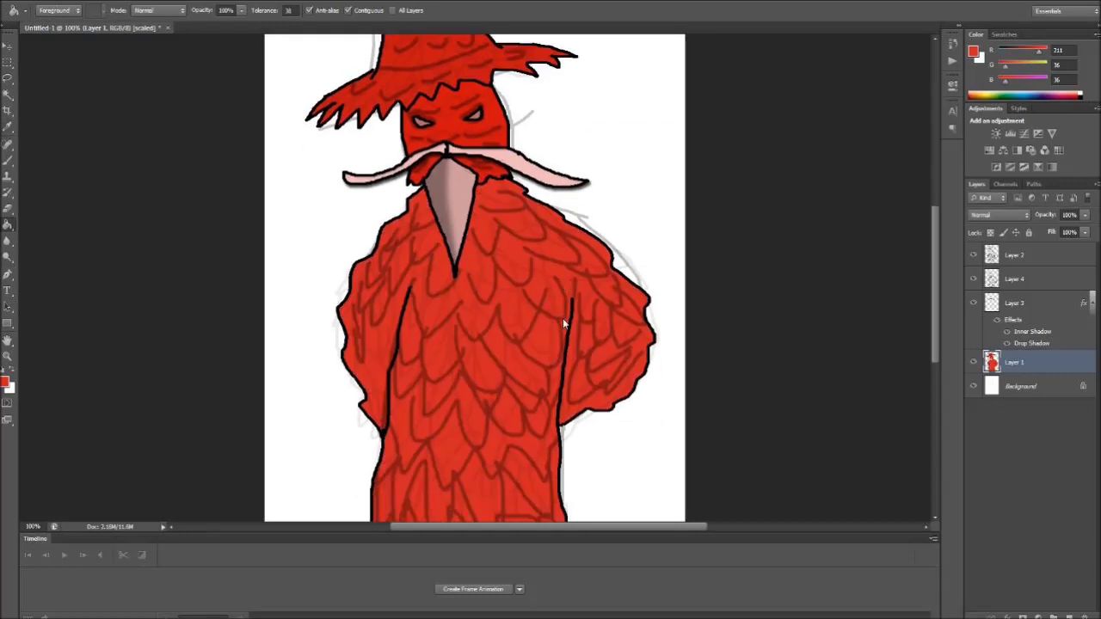
Step: Paint the whole Background layer around the figure blue with a large soft brush
scroll(562, 318, "up", 5)
left_click(7, 162)
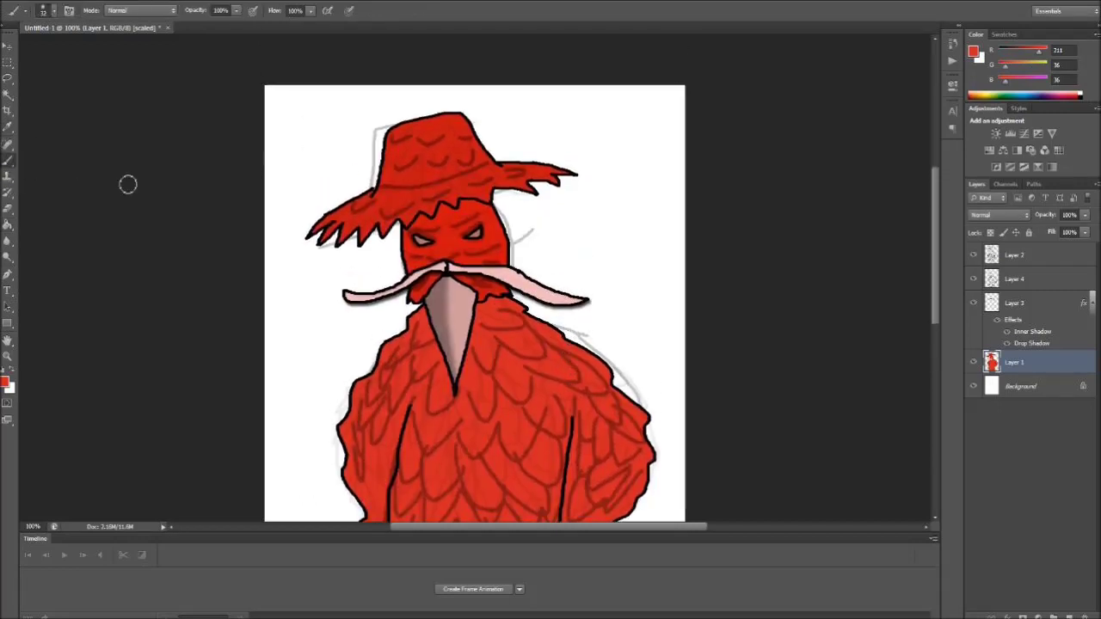
left_click(10, 151)
key("ctrl+minus")
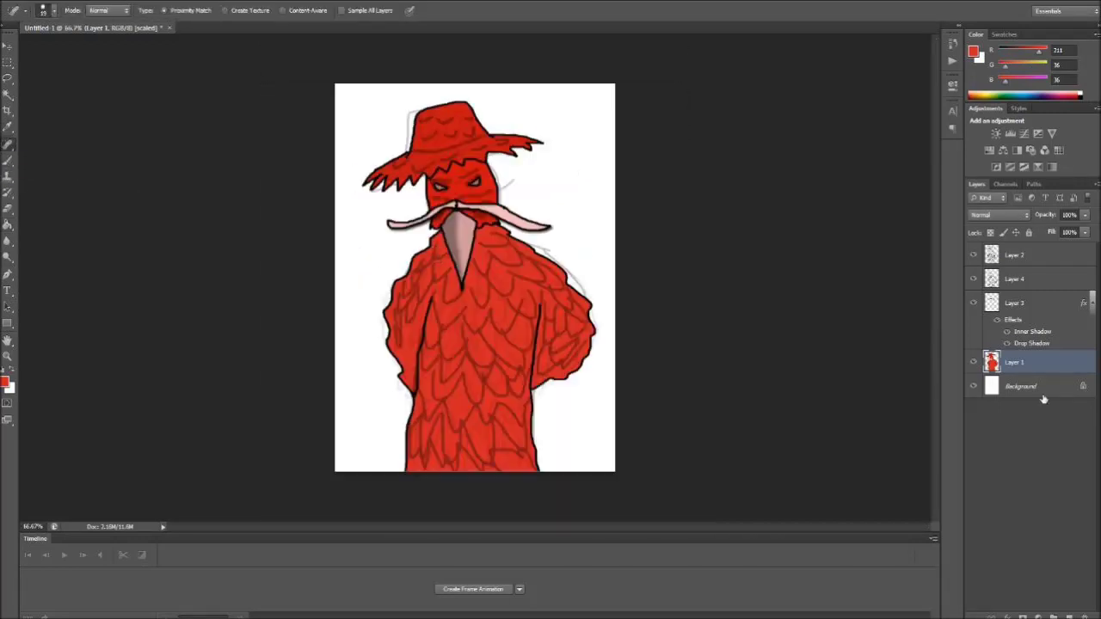
left_click(1041, 394)
left_click(12, 165)
left_click(8, 163)
right_click(389, 142)
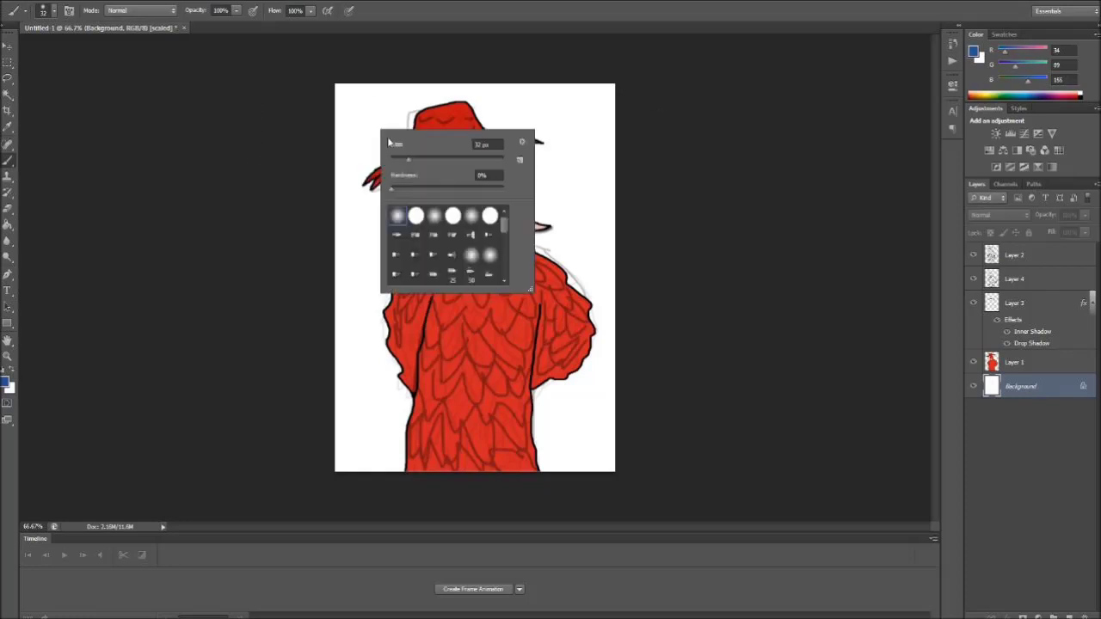
mouse_move(333, 183)
left_mouse_down()
mouse_move(593, 116)
mouse_move(353, 258)
mouse_move(559, 430)
mouse_move(370, 430)
left_mouse_up()
left_click_drag(353, 361, 602, 384)
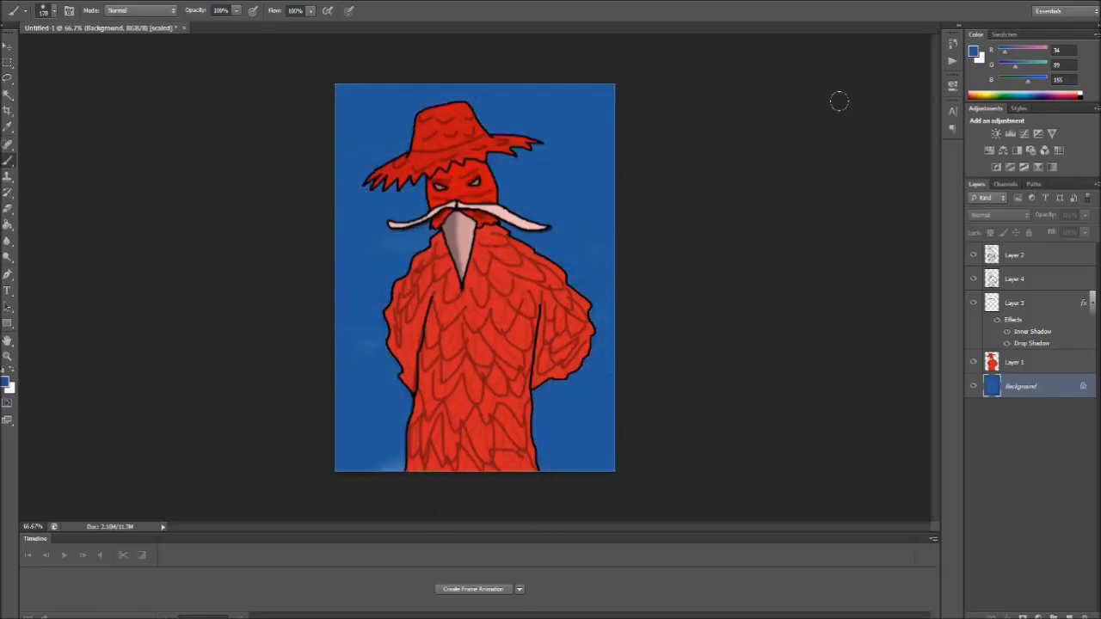
Step: Choose a lighter blue and brush soft cloud patches behind the hat and shoulders on the Background layer
left_click(974, 52)
left_click(643, 190)
left_click(840, 154)
mouse_move(399, 138)
left_mouse_down()
mouse_move(499, 172)
mouse_move(404, 95)
left_mouse_up()
mouse_move(579, 135)
left_mouse_down()
mouse_move(372, 246)
mouse_move(412, 268)
mouse_move(347, 225)
mouse_move(528, 267)
mouse_move(485, 277)
mouse_move(559, 233)
left_mouse_up()
Step: Draw a zigzag lightning bolt on each side of the figure in pale grey-blue with a 14 px brush
left_click(975, 52)
left_click(583, 193)
left_click(817, 161)
right_click(745, 199)
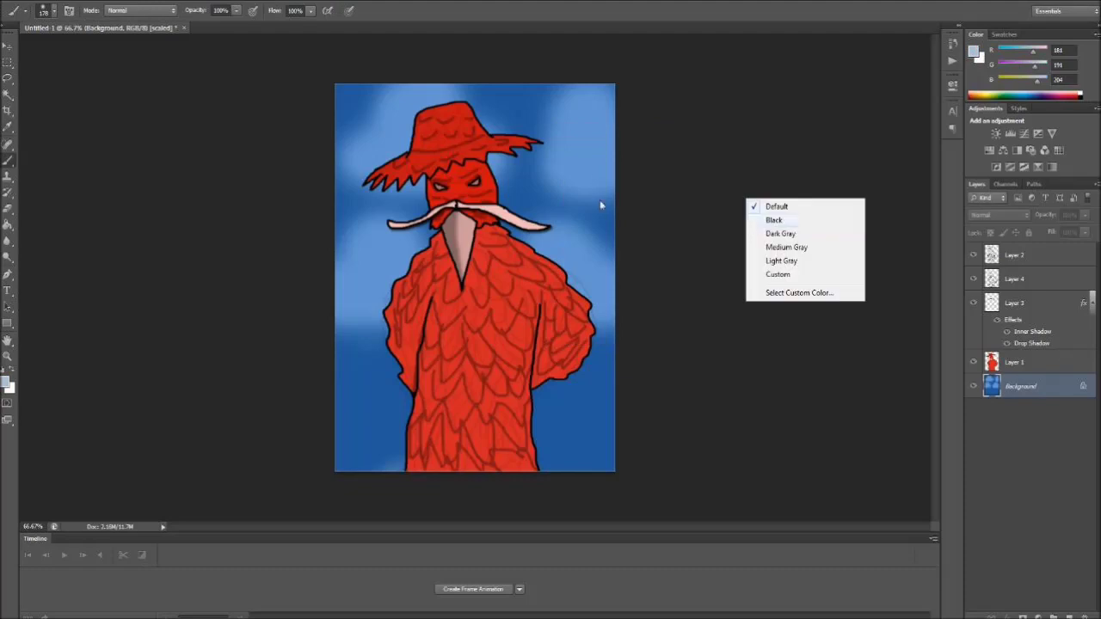
right_click(603, 201)
left_click_drag(655, 224, 626, 224)
left_click(721, 157)
left_click_drag(365, 172, 369, 378)
left_click_drag(602, 184, 568, 383)
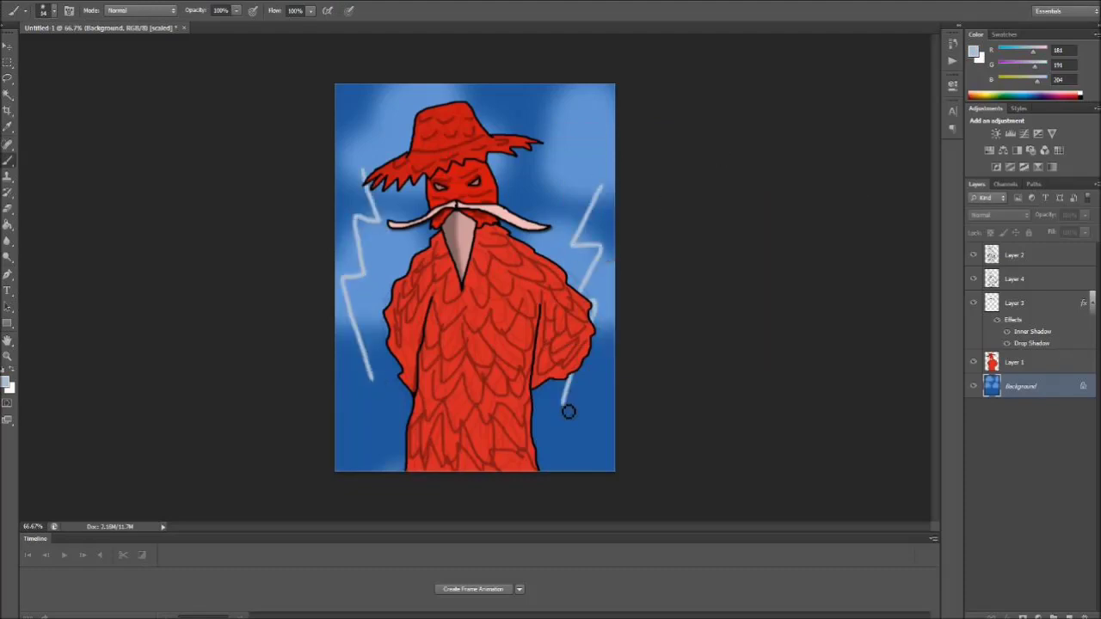
Step: Merge all the character layers from Layer 2 down to Layer 1 into one layer
left_click(1015, 255)
left_click(1035, 362, "shift")
right_click(1035, 361)
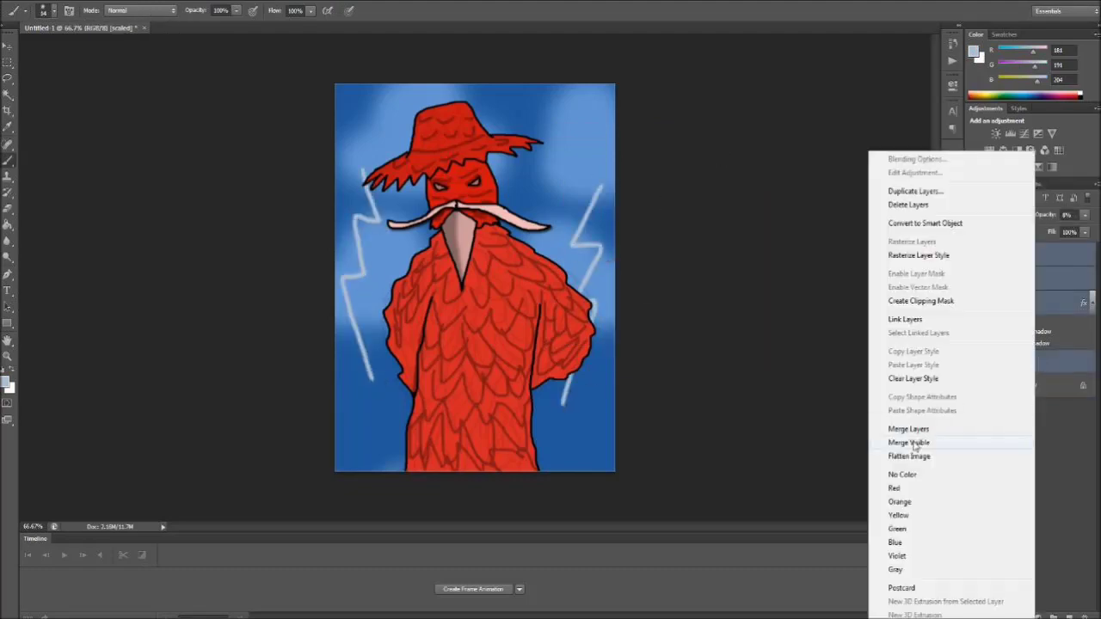
left_click(915, 425)
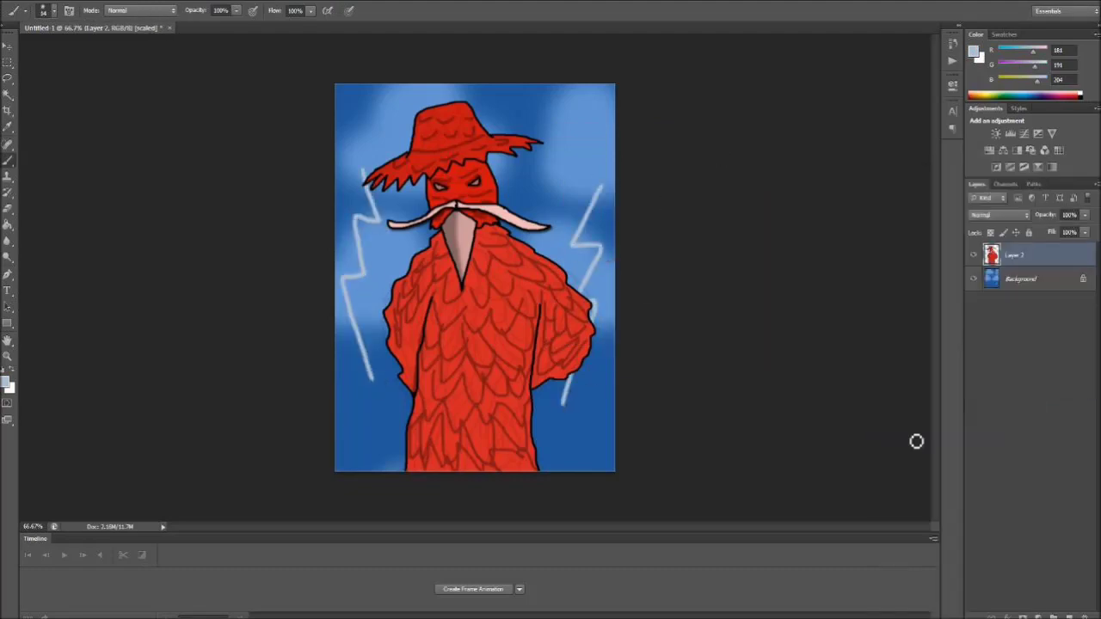
Step: Add a Color Balance adjustment layer with midtones Cyan-Red at 0 and Yellow-Blue shifted toward blue
left_click(1002, 149)
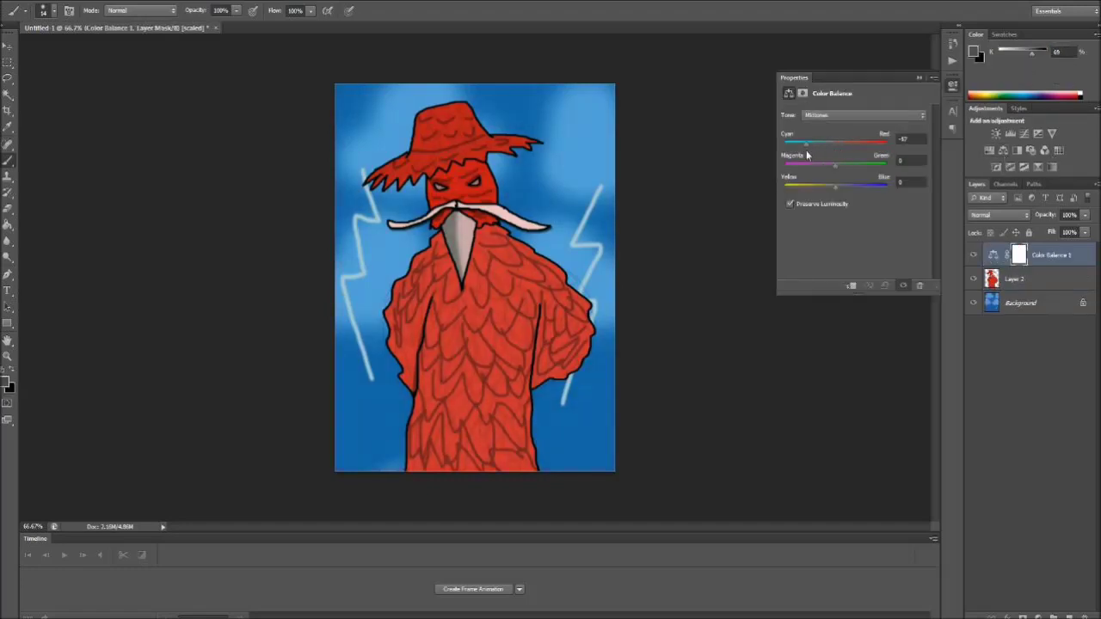
left_click_drag(836, 148, 835, 147)
left_click_drag(912, 140, 883, 141)
type("0")
left_click_drag(835, 187, 867, 189)
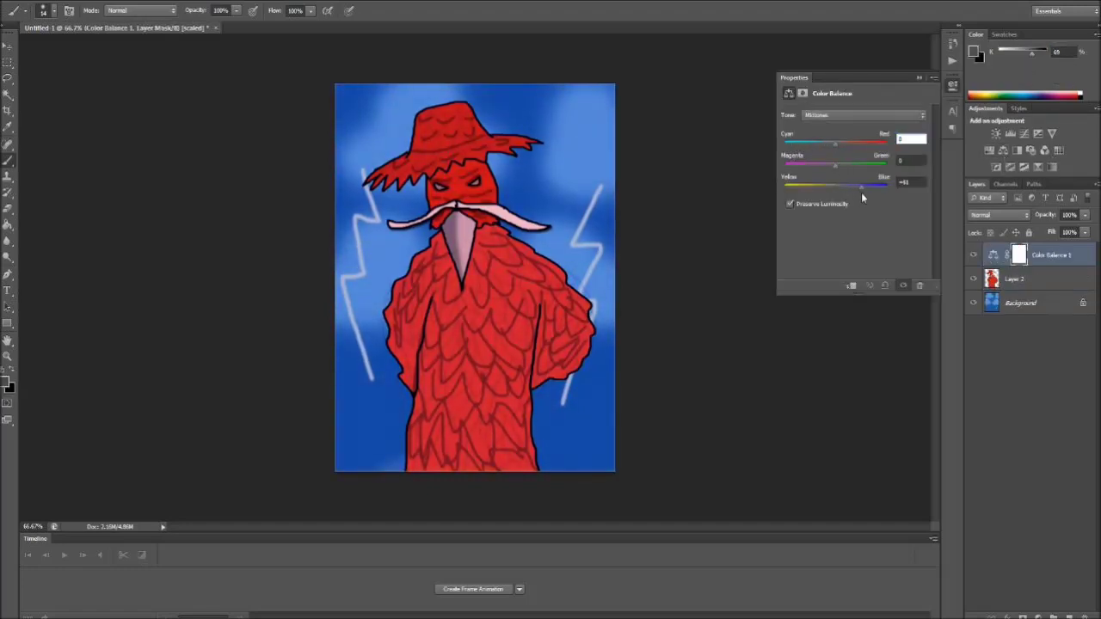
left_click(919, 78)
Step: Merge the Color Balance, character and Background layers into a single layer with Merge Visible
left_click(1027, 303, "shift")
right_click(1028, 305)
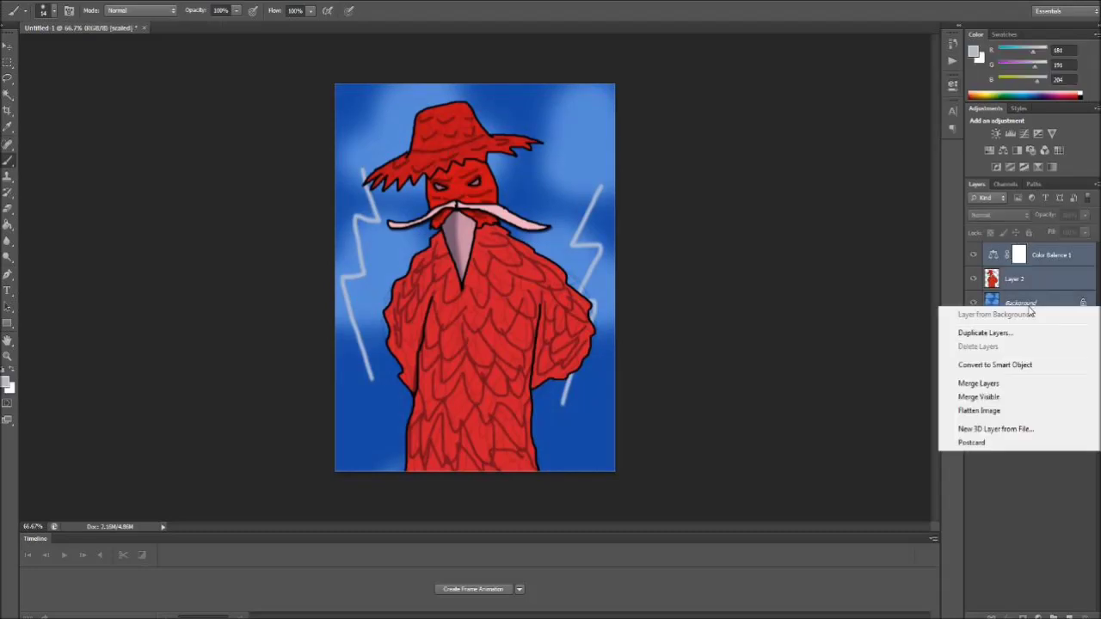
left_click(1023, 283)
right_click(1031, 247)
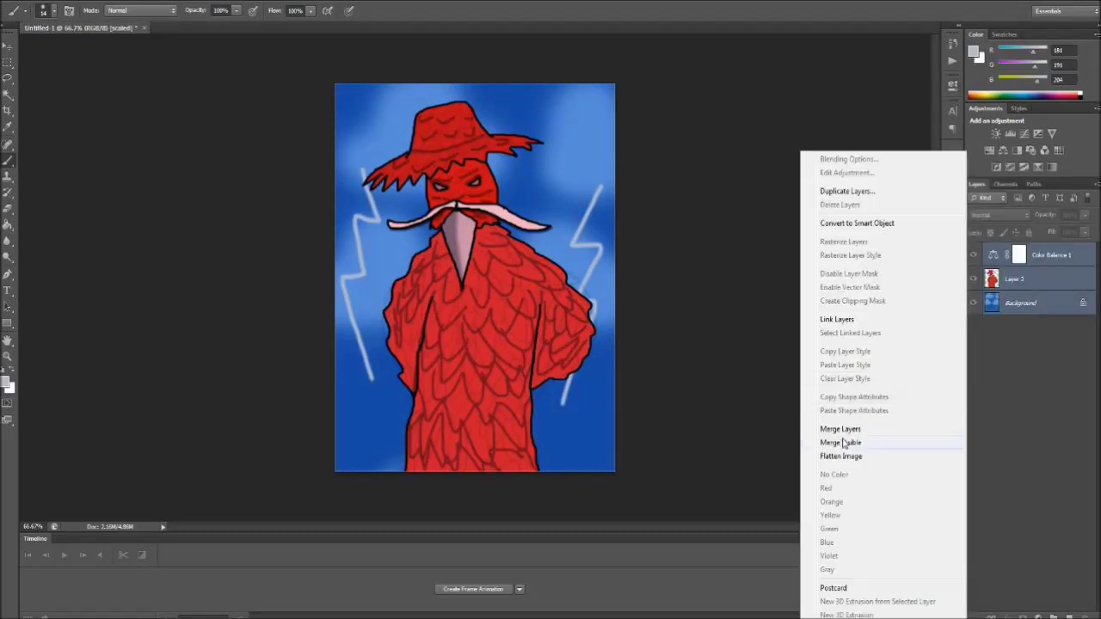
left_click(845, 445)
Step: Brush a white signature with the date beneath it over the lower right of the figure's torso
left_click(1081, 96)
mouse_move(513, 391)
left_mouse_down()
mouse_move(516, 422)
mouse_move(568, 396)
mouse_move(608, 414)
left_mouse_up()
left_click_drag(517, 445, 545, 472)
left_click_drag(545, 472, 567, 456)
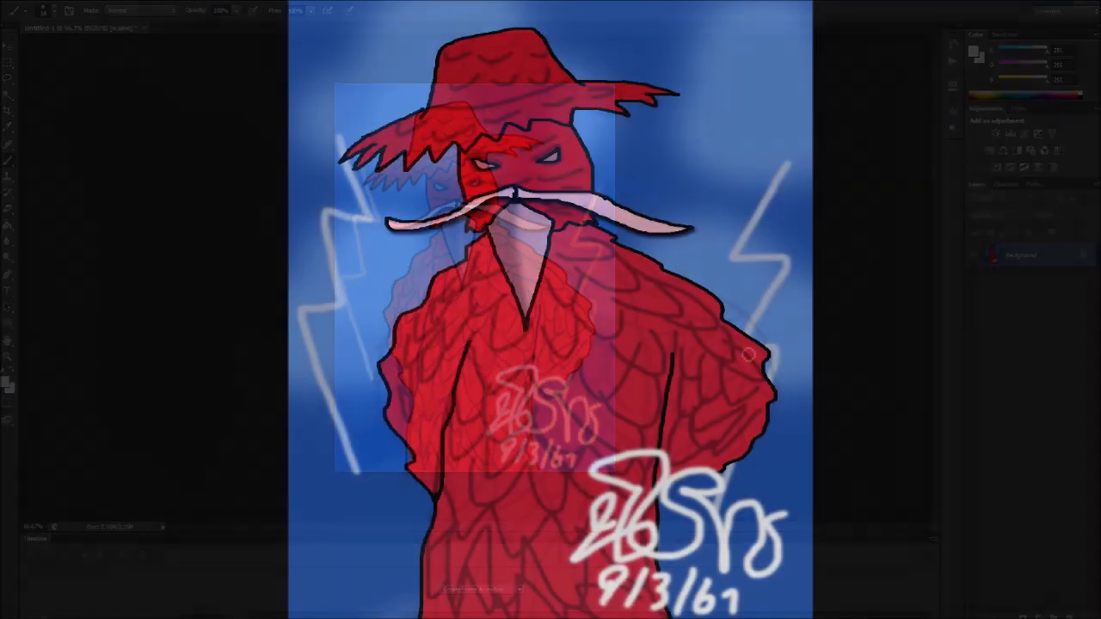